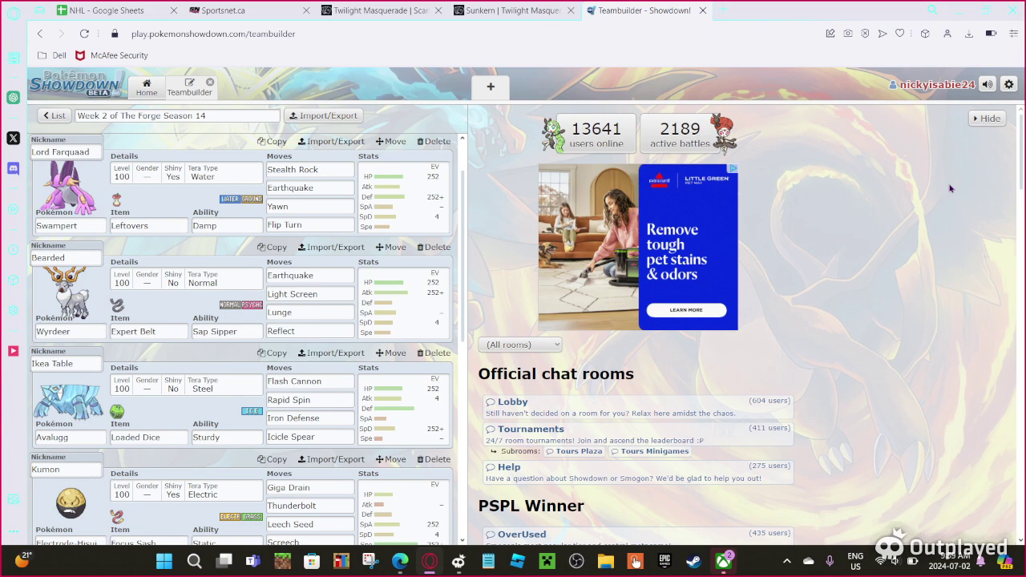
# Leave the Week 2 team's details and bring up the list of saved teams.
pyautogui.click(146, 87)
pyautogui.click(190, 87)
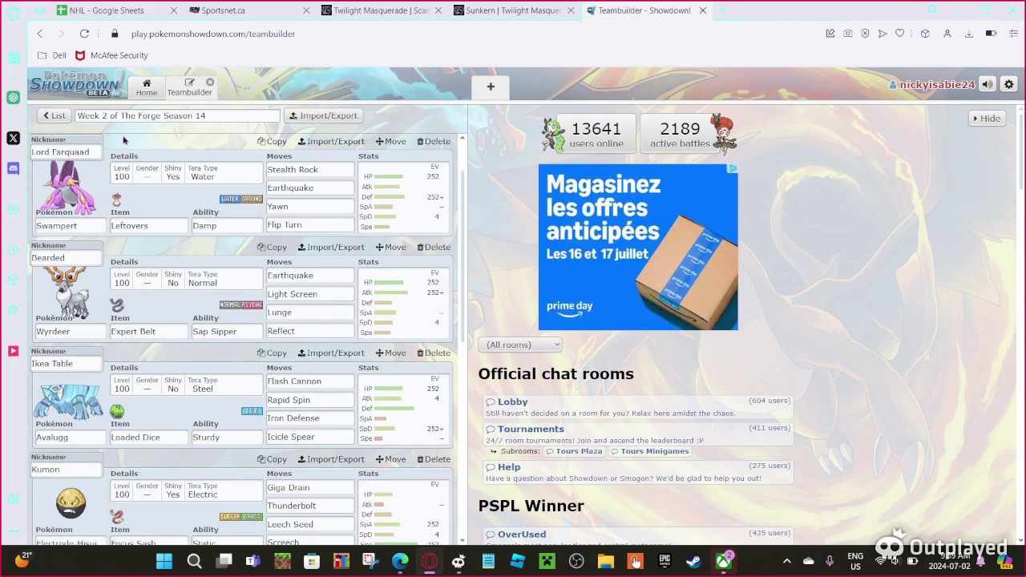
pyautogui.scroll(-1, 126, 142)
pyautogui.scroll(1, 103, 232)
pyautogui.scroll(-1, 105, 213)
pyautogui.scroll(-2, 104, 213)
pyautogui.scroll(-2, 79, 350)
pyautogui.scroll(-2, 79, 350)
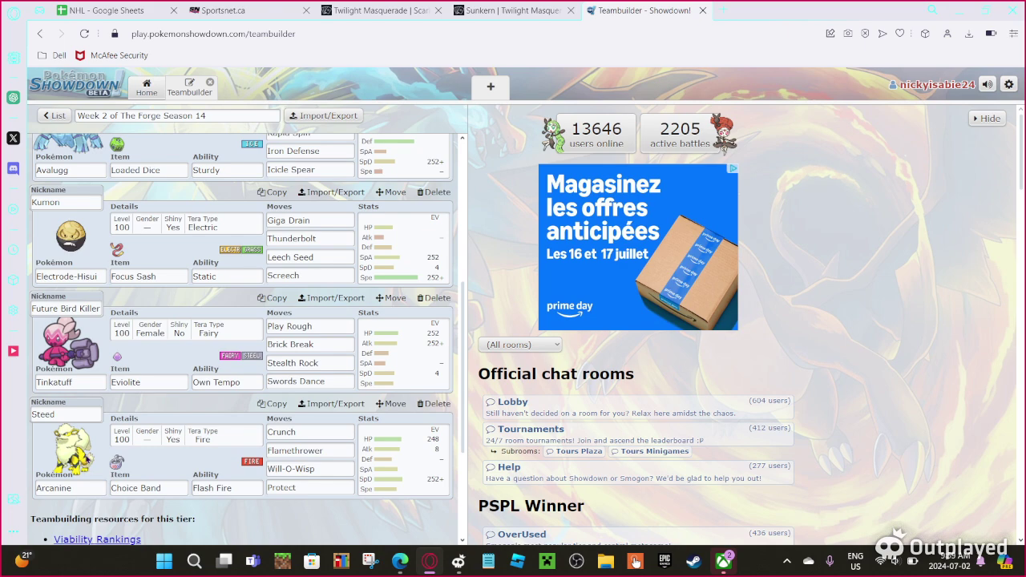
# Go to the home page, close the news panel, and open the Find a user prompt.
pyautogui.click(53, 115)
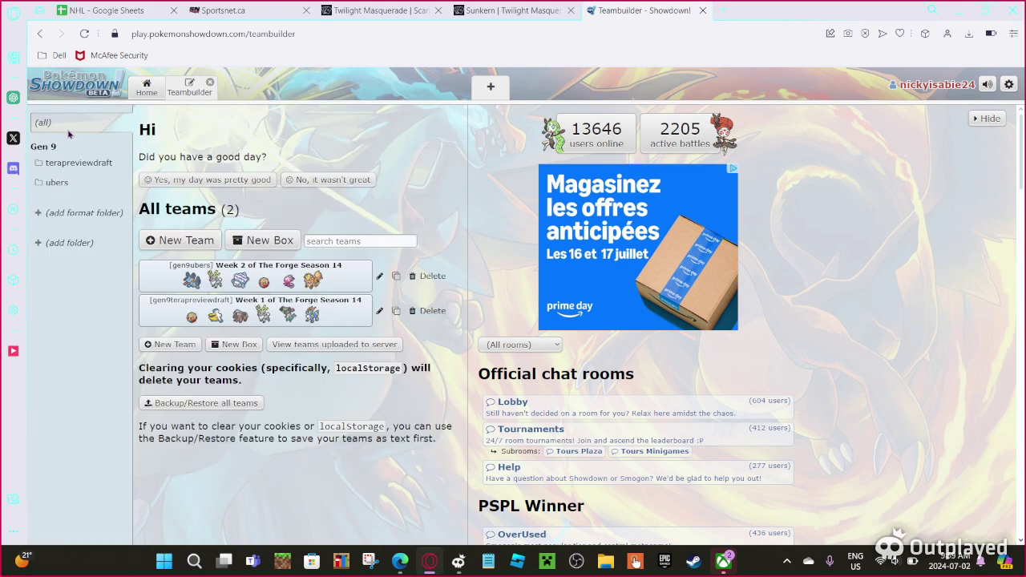
pyautogui.click(146, 87)
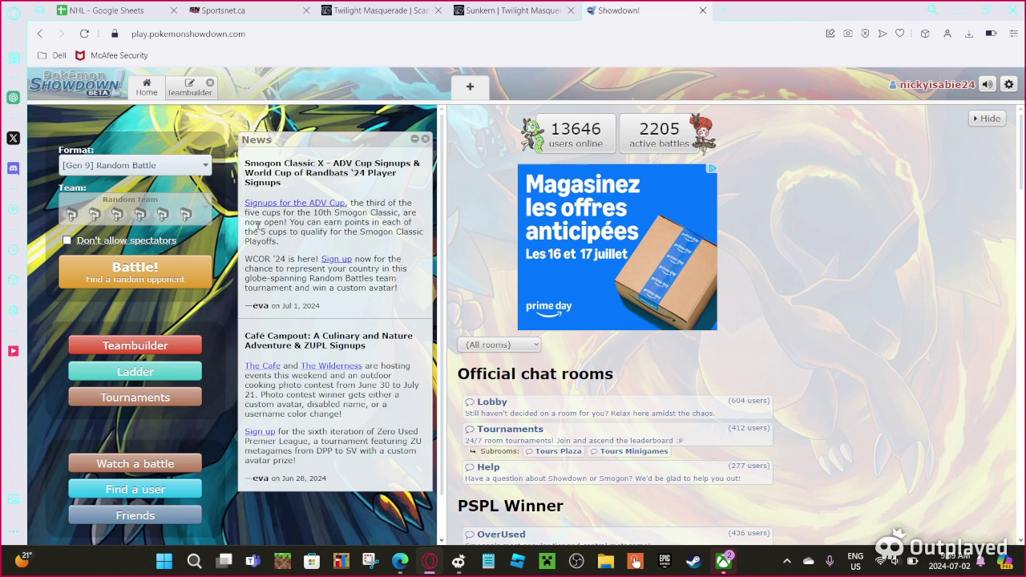
pyautogui.click(426, 140)
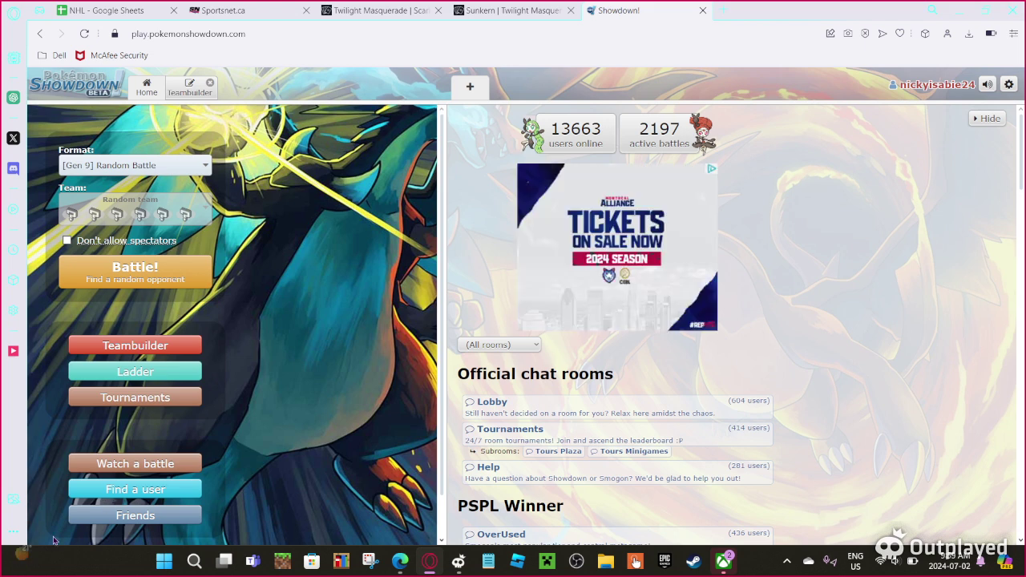
pyautogui.click(136, 489)
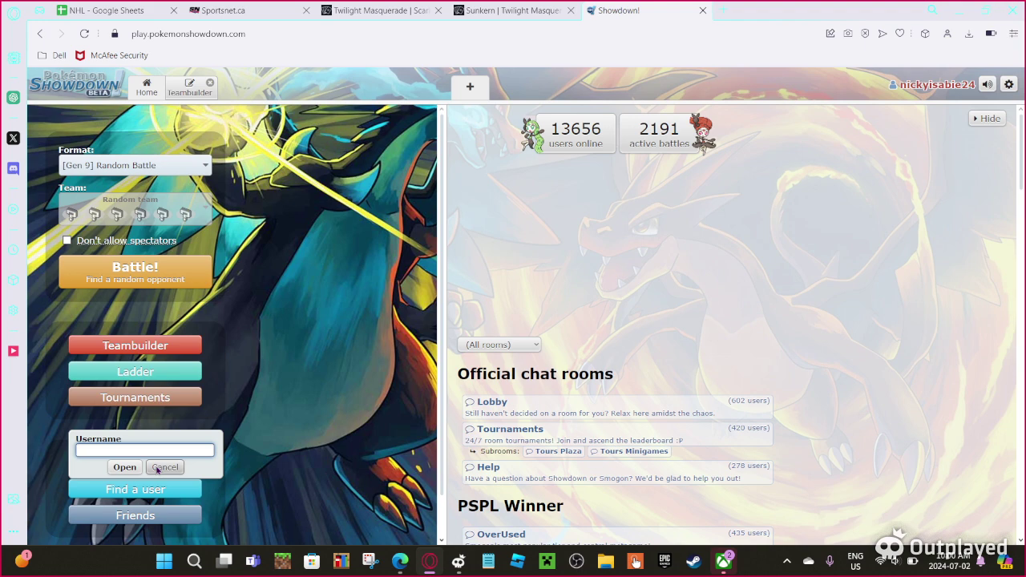
# Dismiss the user prompt and set the Week 2 team's format to [Gen 9] Tera Preview Draft.
pyautogui.click(165, 468)
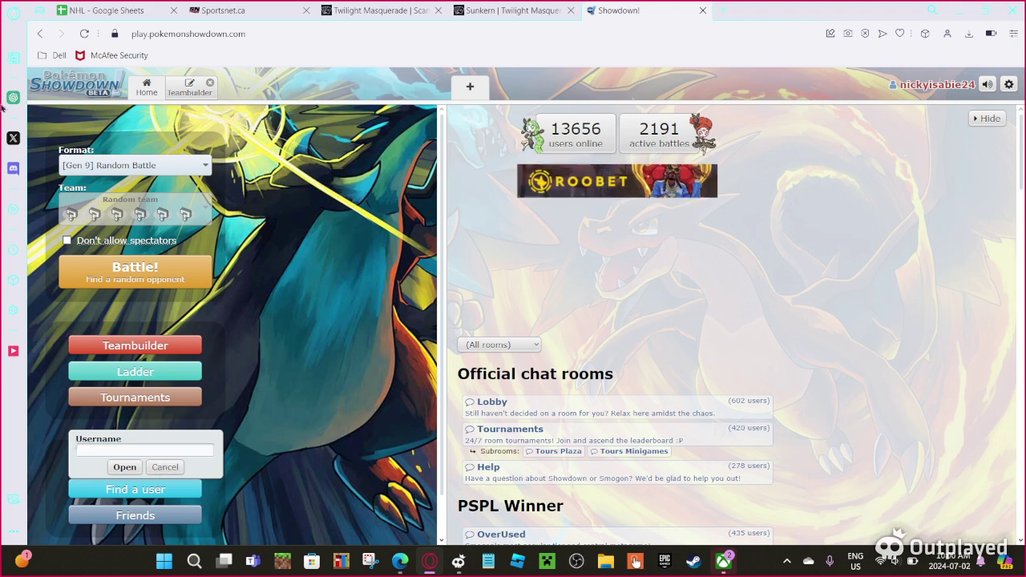
pyautogui.click(135, 346)
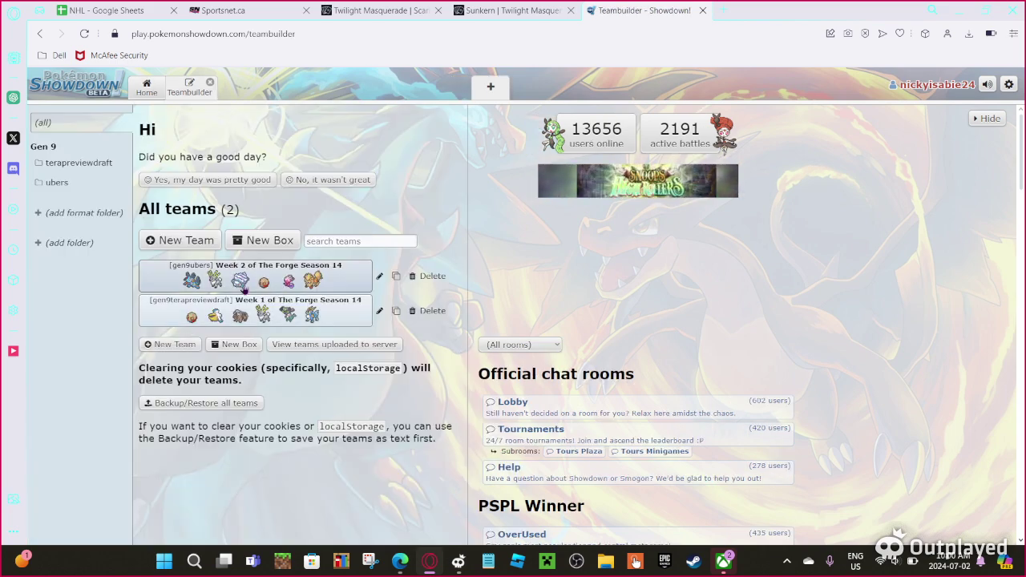
pyautogui.click(264, 275)
pyautogui.click(112, 180)
pyautogui.scroll(-1, 131, 398)
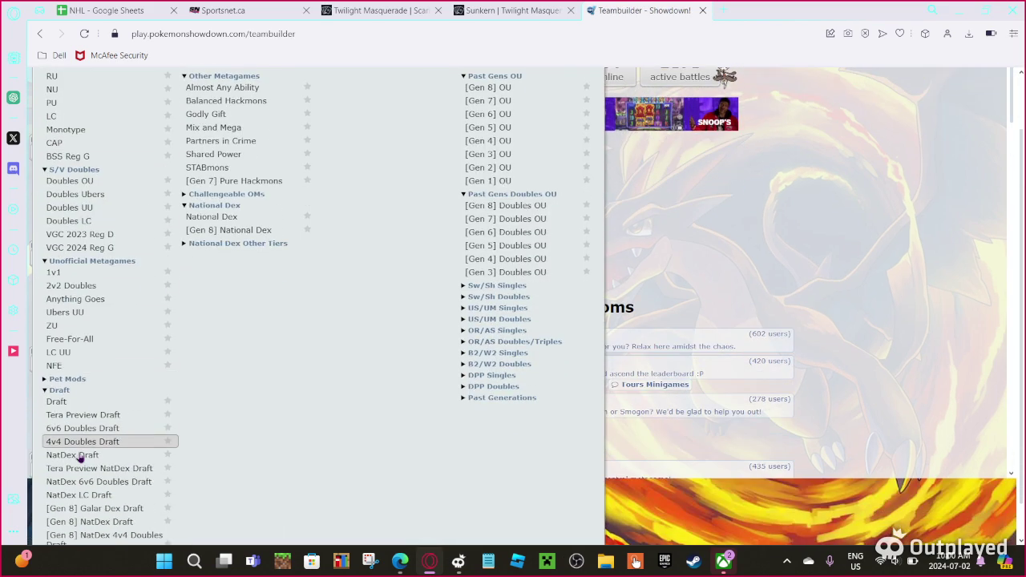
pyautogui.click(92, 419)
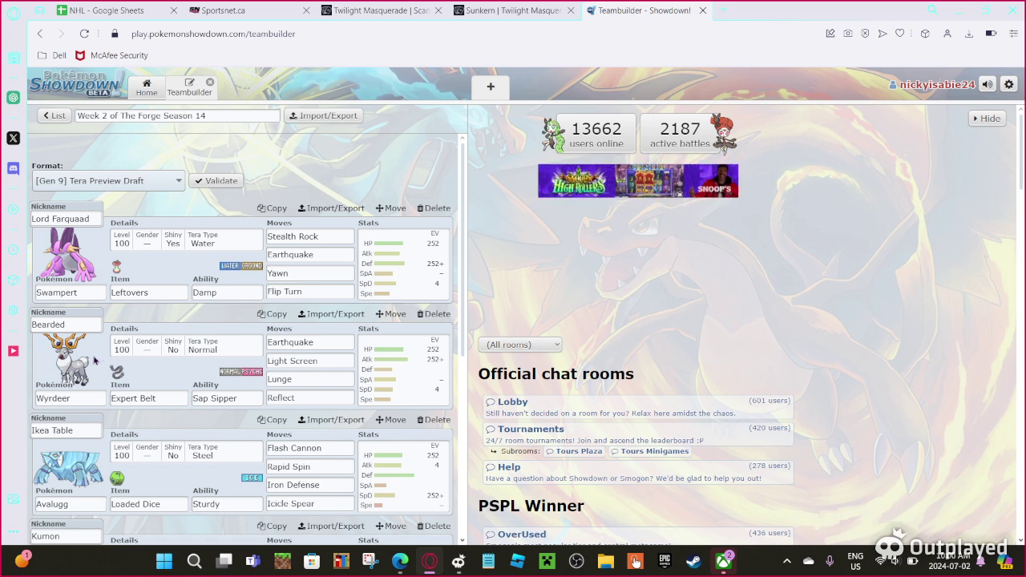
pyautogui.click(53, 116)
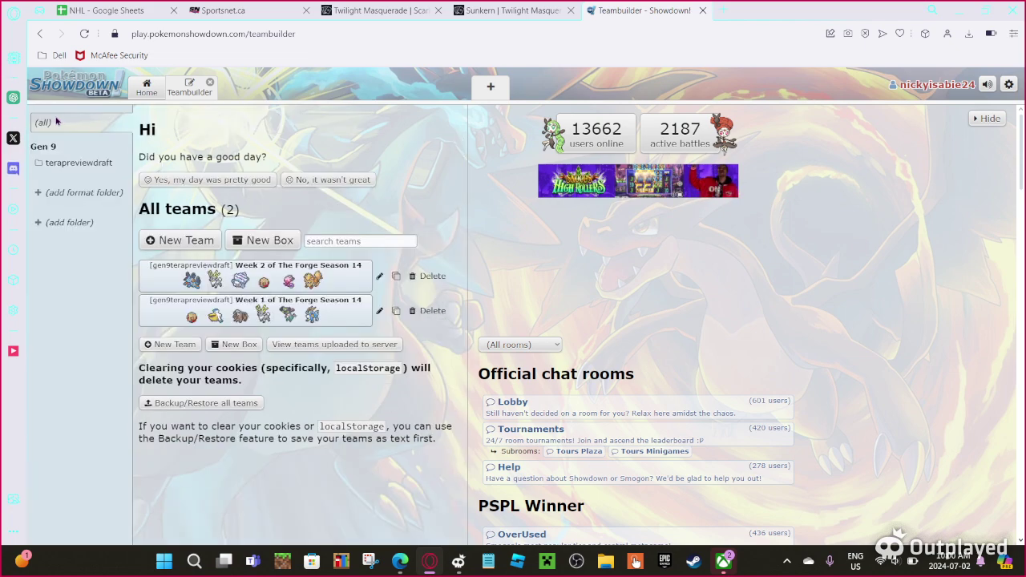
pyautogui.click(147, 87)
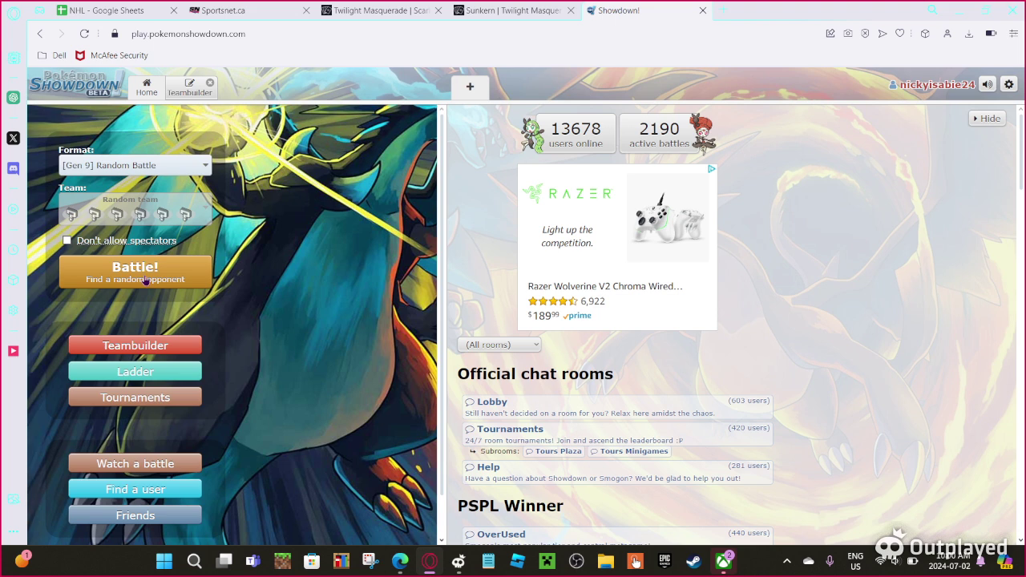
pyautogui.click(145, 489)
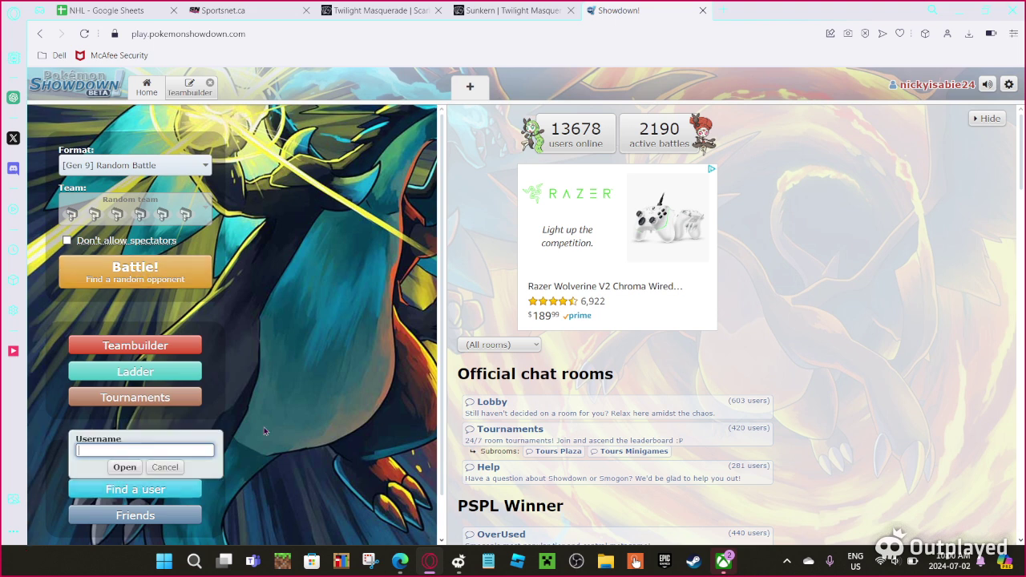
pyautogui.write('Dog_Sharkig')
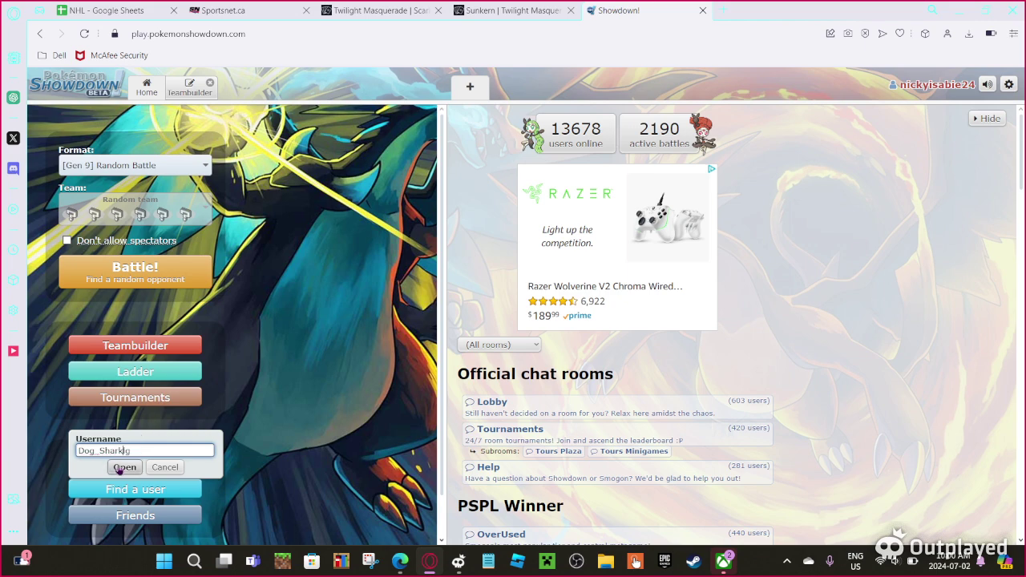
pyautogui.click(124, 467)
pyautogui.click(499, 191)
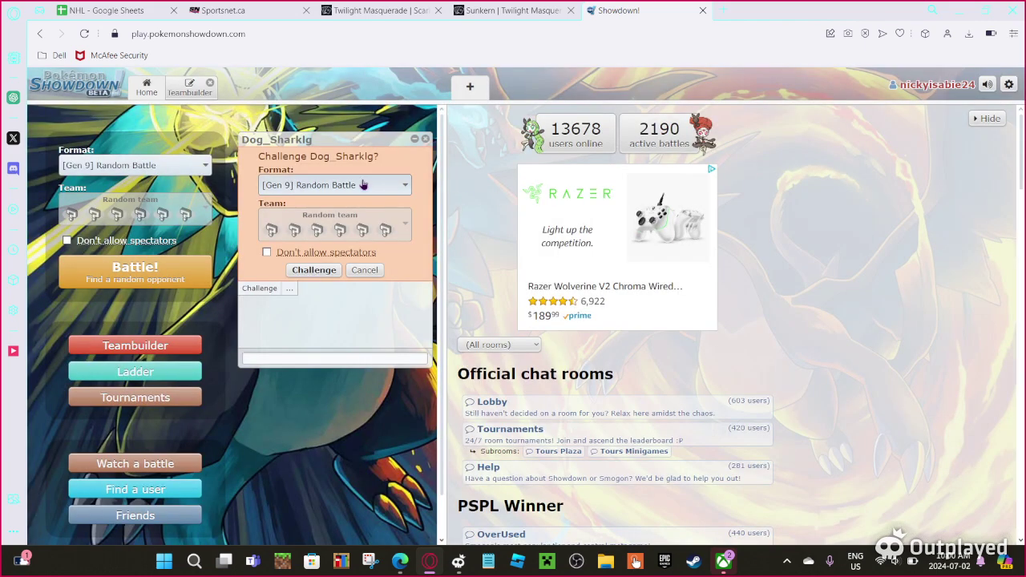
pyautogui.click(332, 184)
pyautogui.scroll(-5, 323, 253)
pyautogui.click(311, 448)
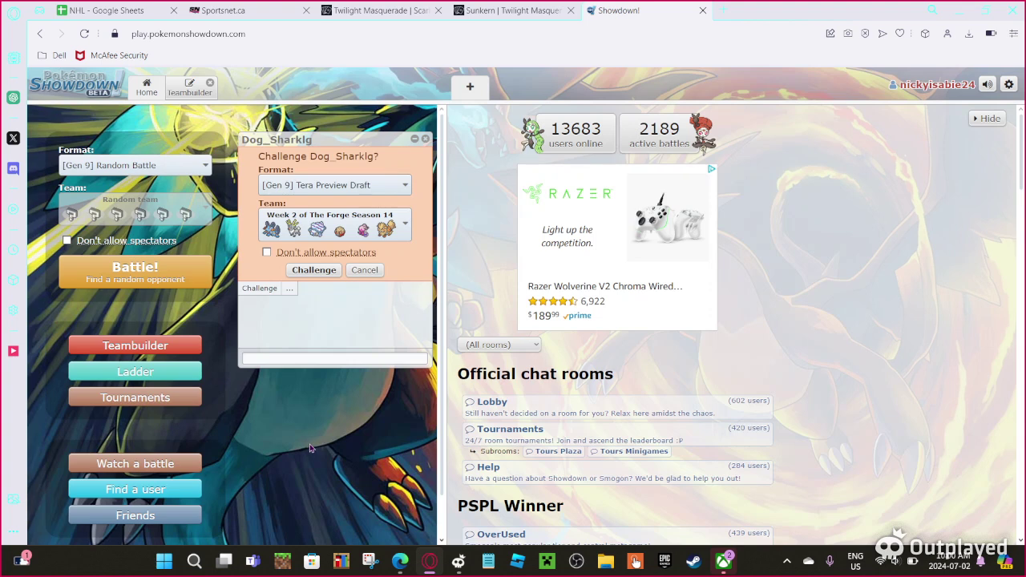
pyautogui.click(314, 270)
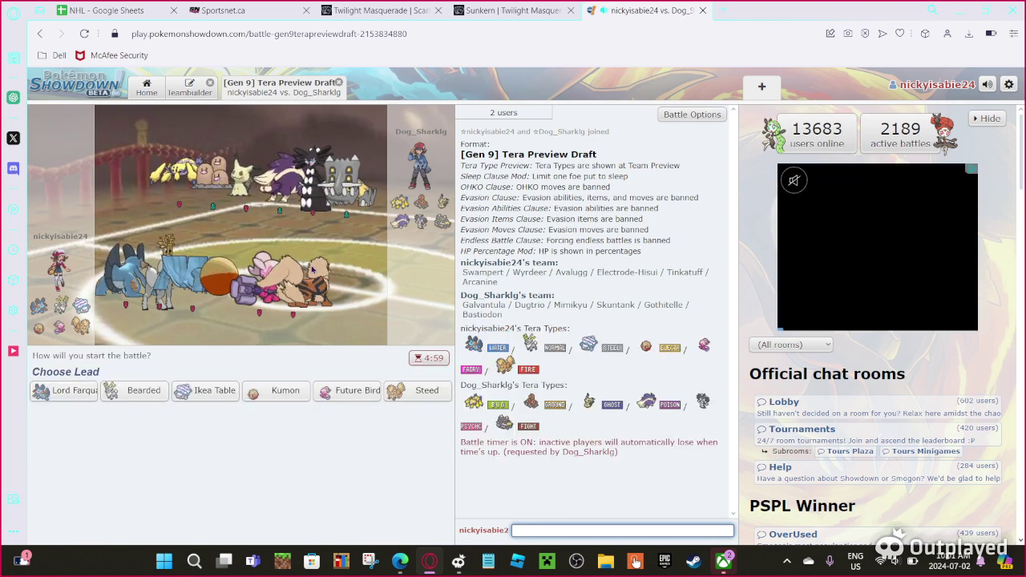
pyautogui.write('you send ')
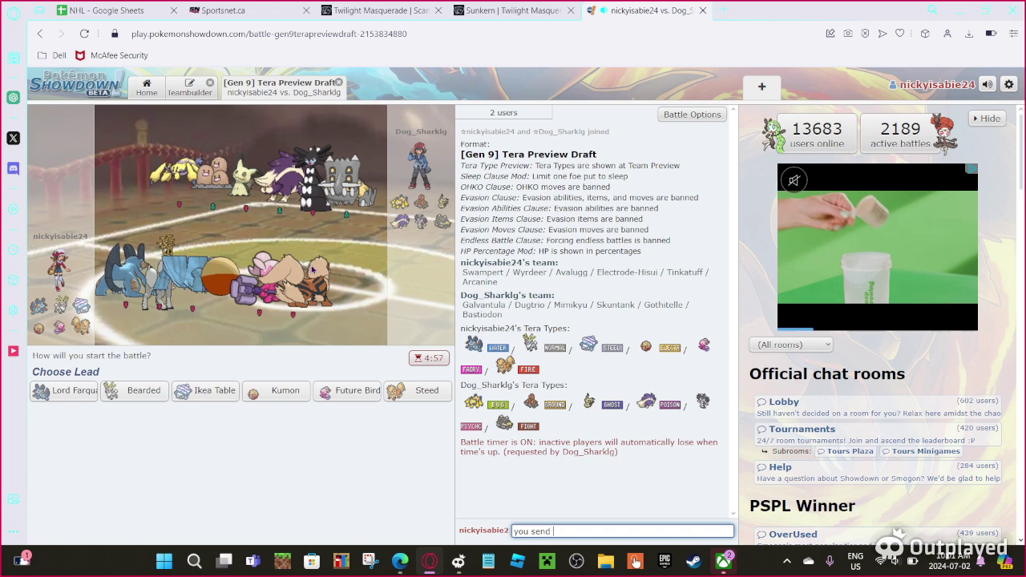
pyautogui.write('the live battle or do i?')
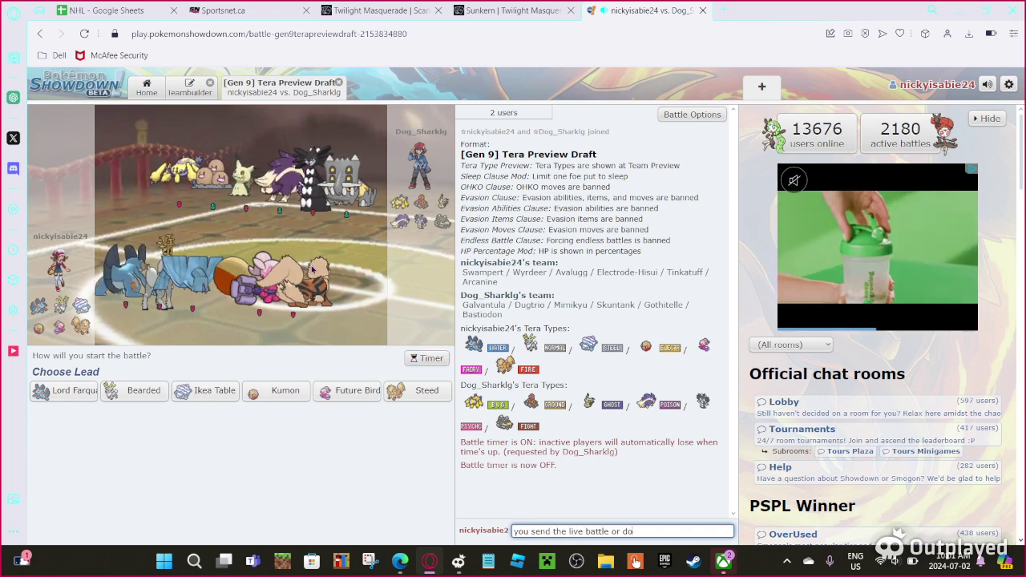
# Ask Dog_Sharklg in chat who sends the live battle, and copy the battle URL.
pyautogui.press('Return')
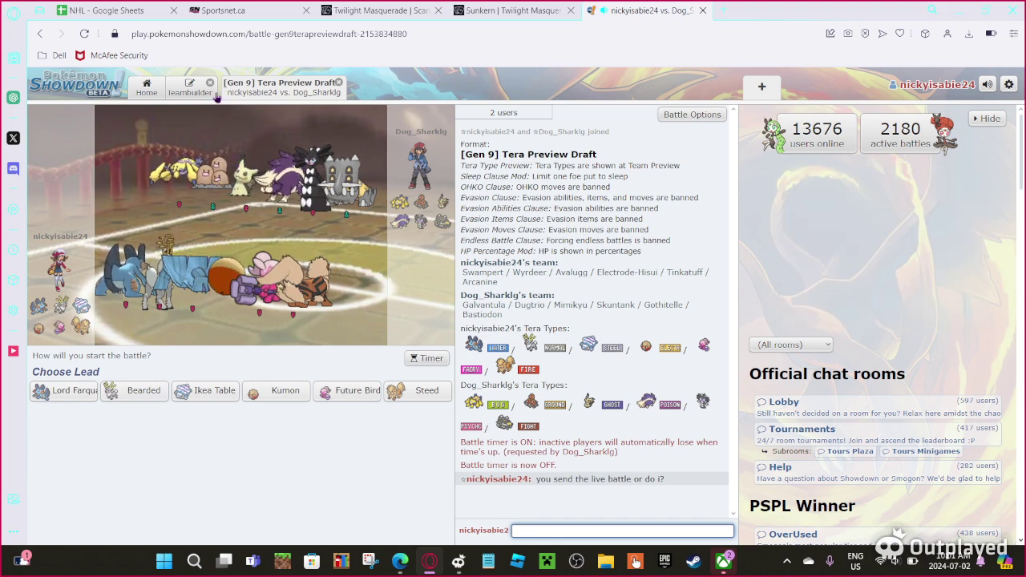
pyautogui.click(416, 35)
pyautogui.moveTo(416, 34); pyautogui.dragTo(133, 37)
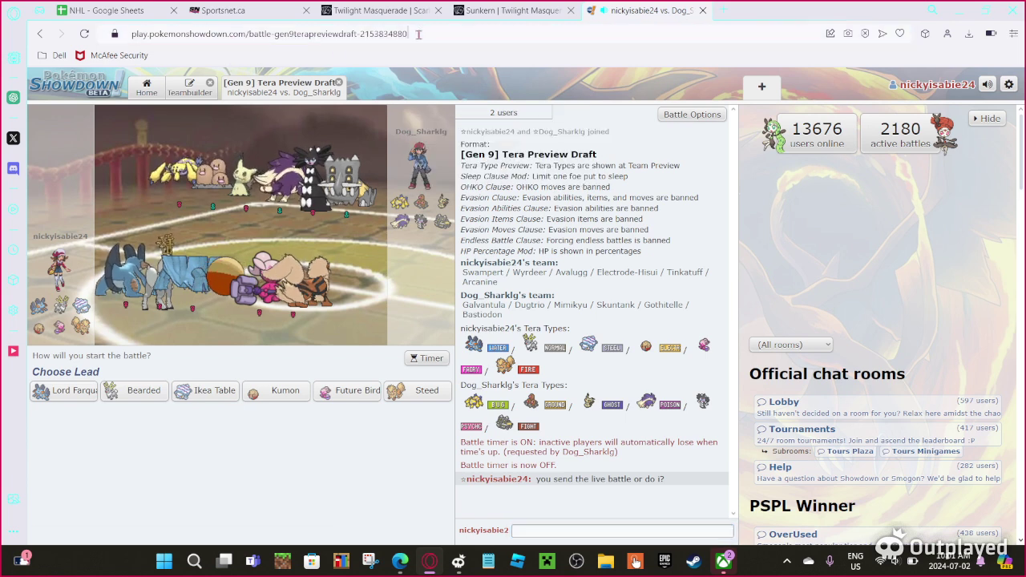
pyautogui.rightClick(133, 37)
pyautogui.click(241, 75)
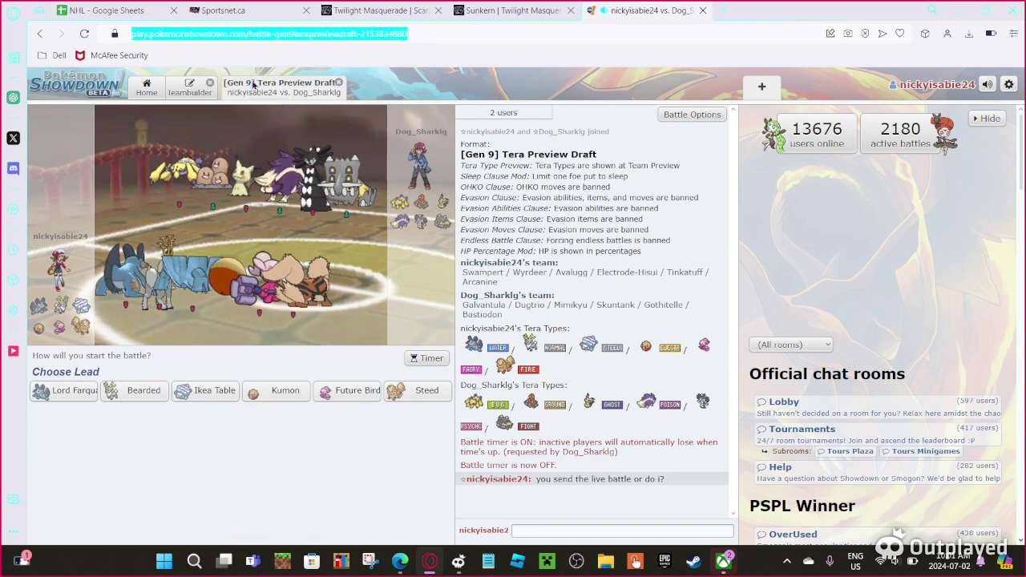
# Switch to Discord and open The Forge's live-battles channel under SEASON 14 MAIN.
pyautogui.click(13, 138)
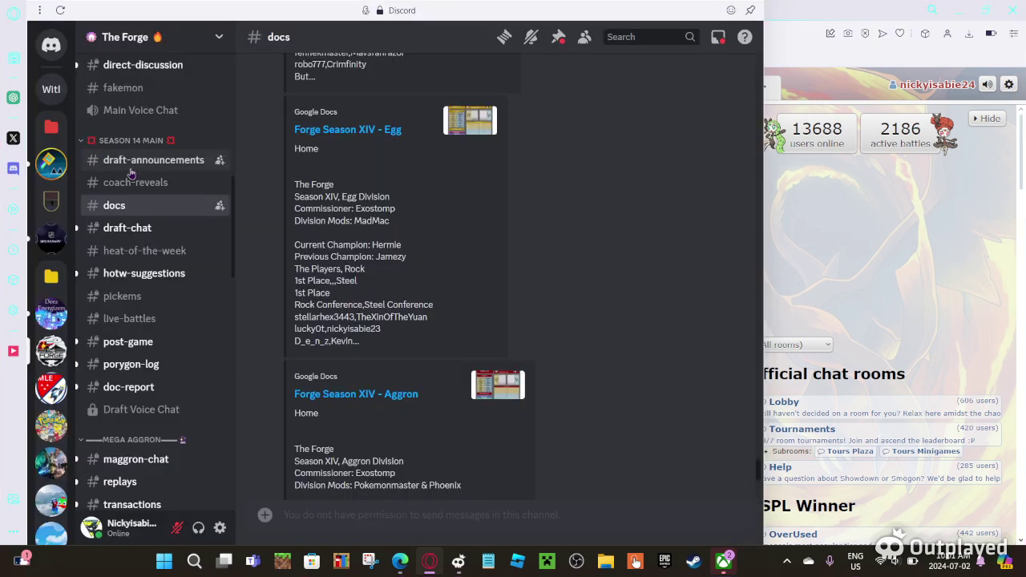
pyautogui.scroll(-4, 149, 241)
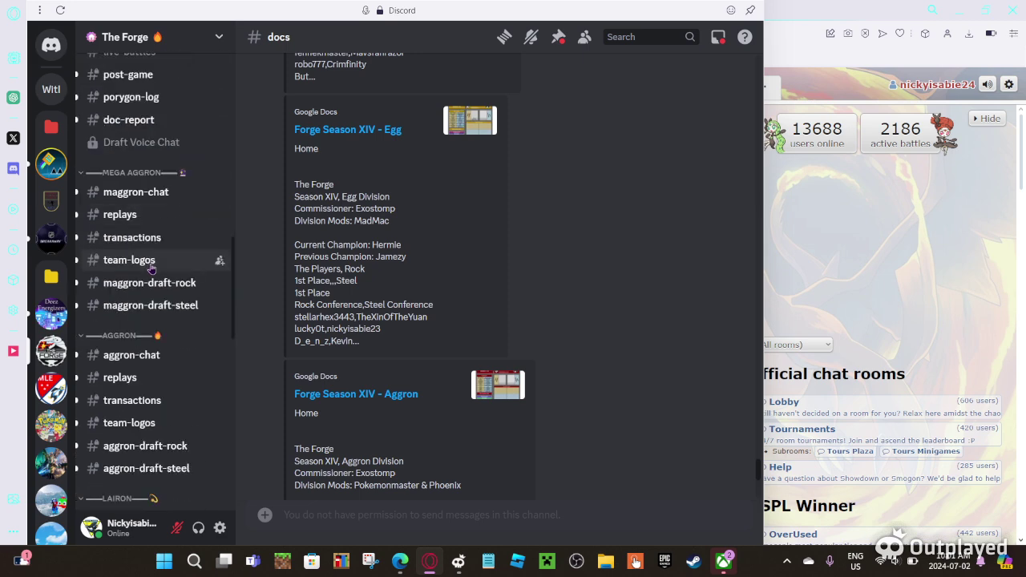
pyautogui.scroll(5, 150, 266)
pyautogui.scroll(5, 144, 200)
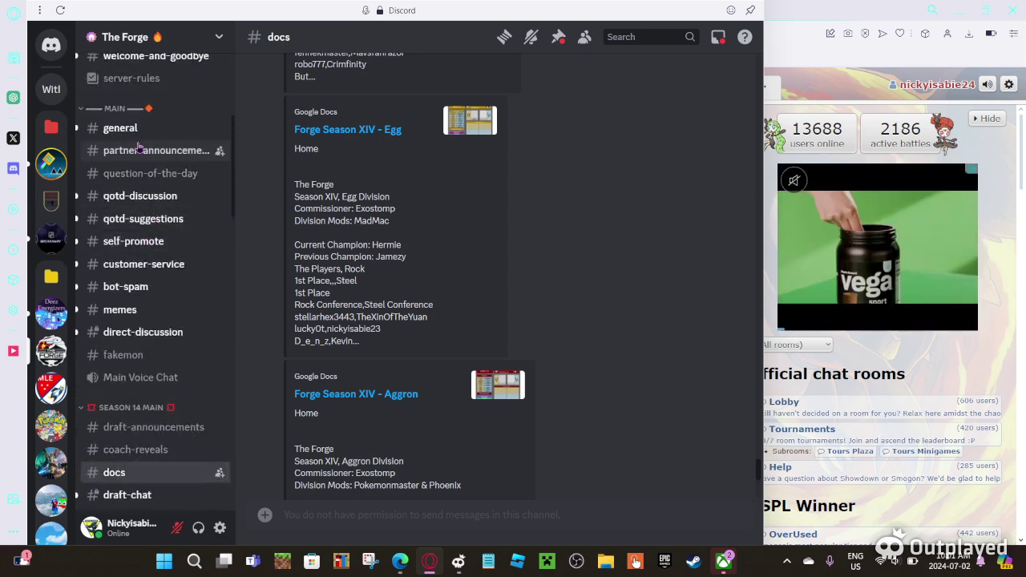
pyautogui.scroll(-4, 144, 321)
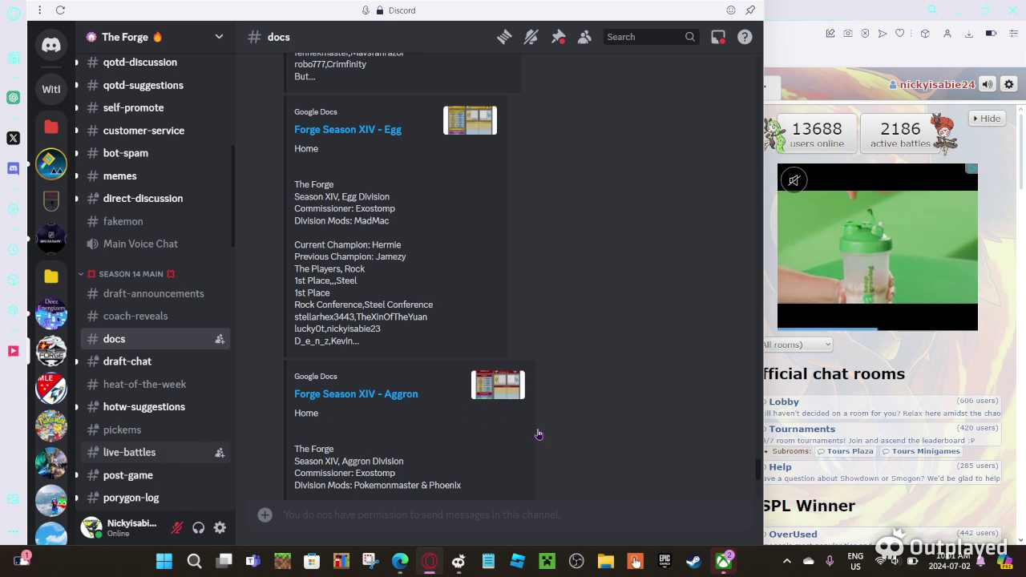
pyautogui.click(124, 453)
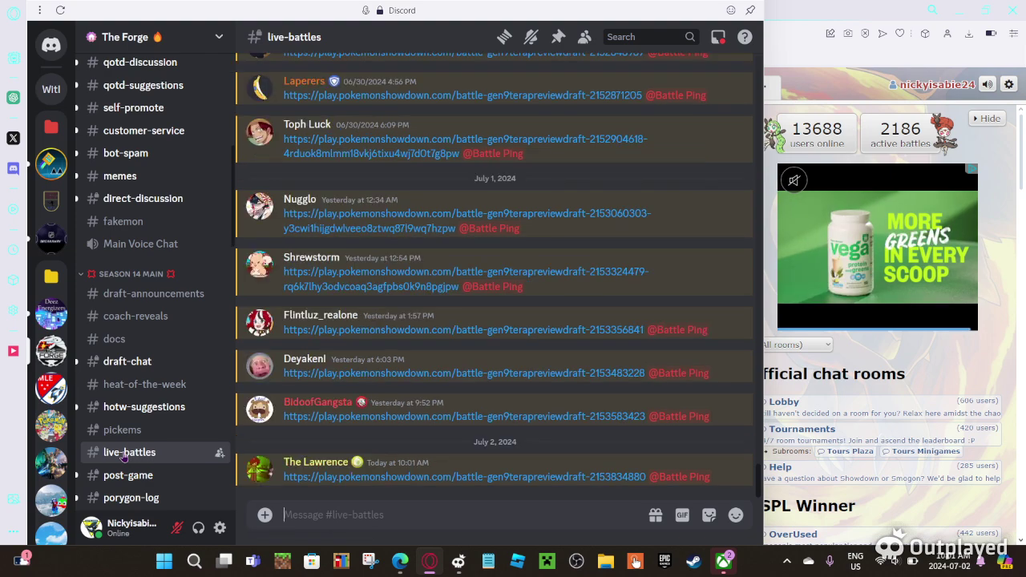
# Post 'good luck' in the battle chat and lead with Bearded (Wyrdeer).
pyautogui.click(975, 372)
pyautogui.click(549, 530)
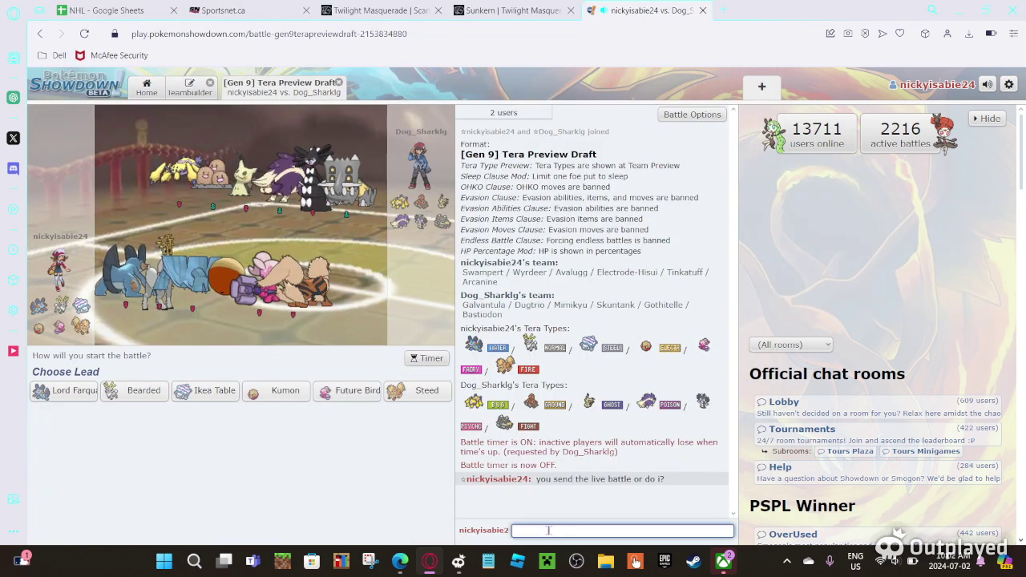
pyautogui.write('good')
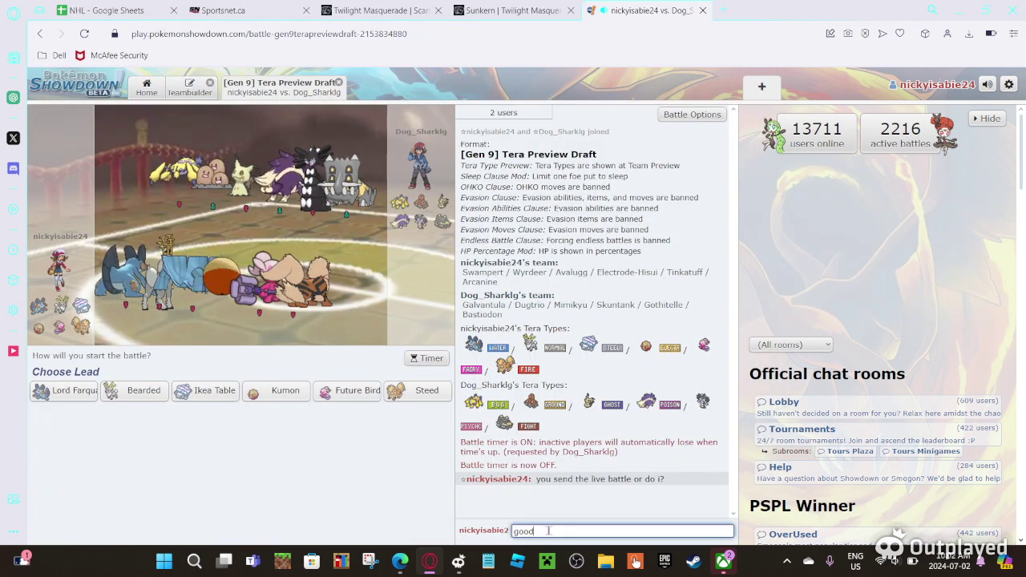
pyautogui.write(' luck')
pyautogui.press('Return')
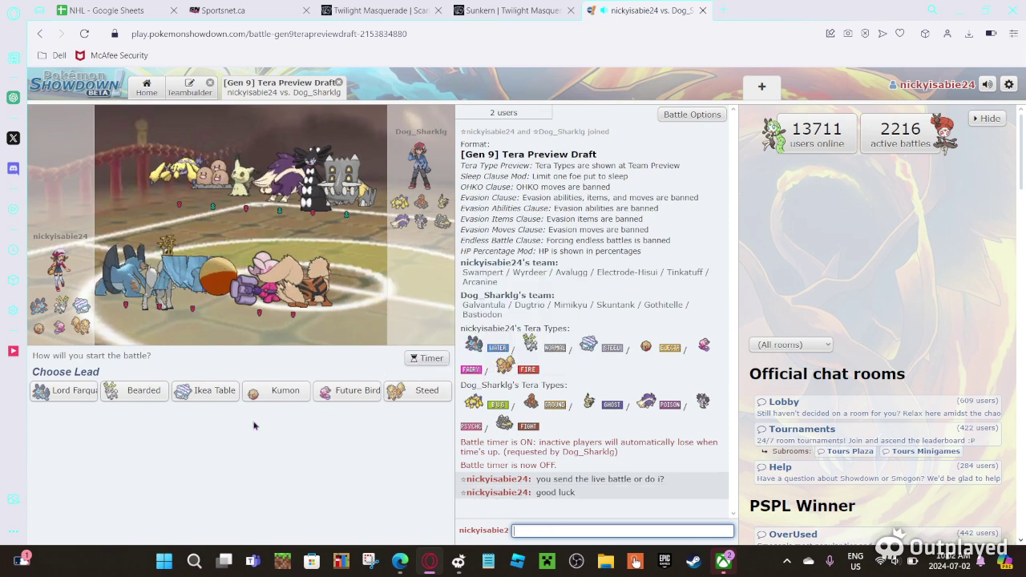
pyautogui.click(138, 393)
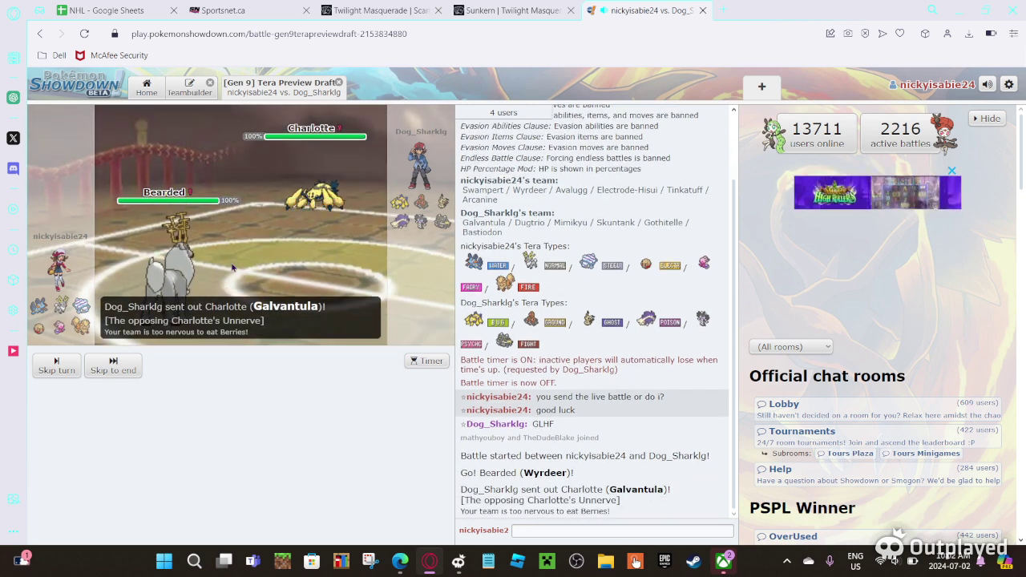
pyautogui.moveTo(314, 202)
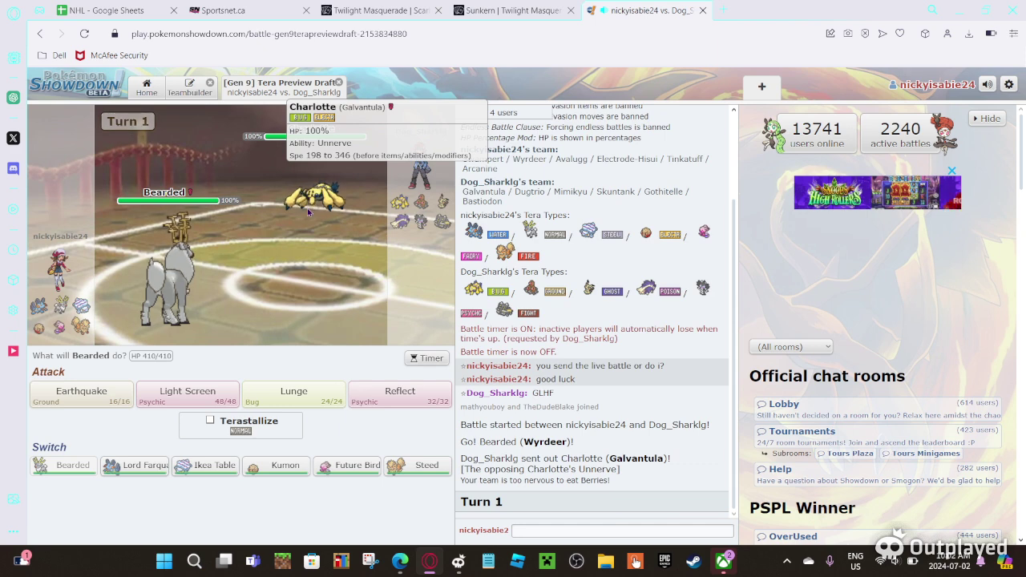
# Attack with Bearded, bring in Lord Farquaad, and post 'yo im cooked' in chat.
pyautogui.click(81, 395)
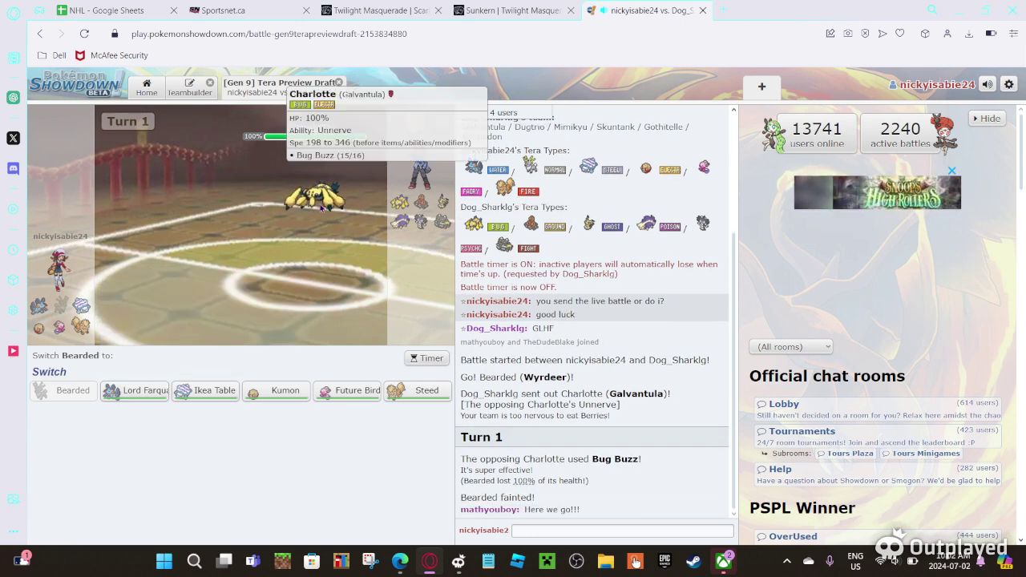
pyautogui.click(135, 391)
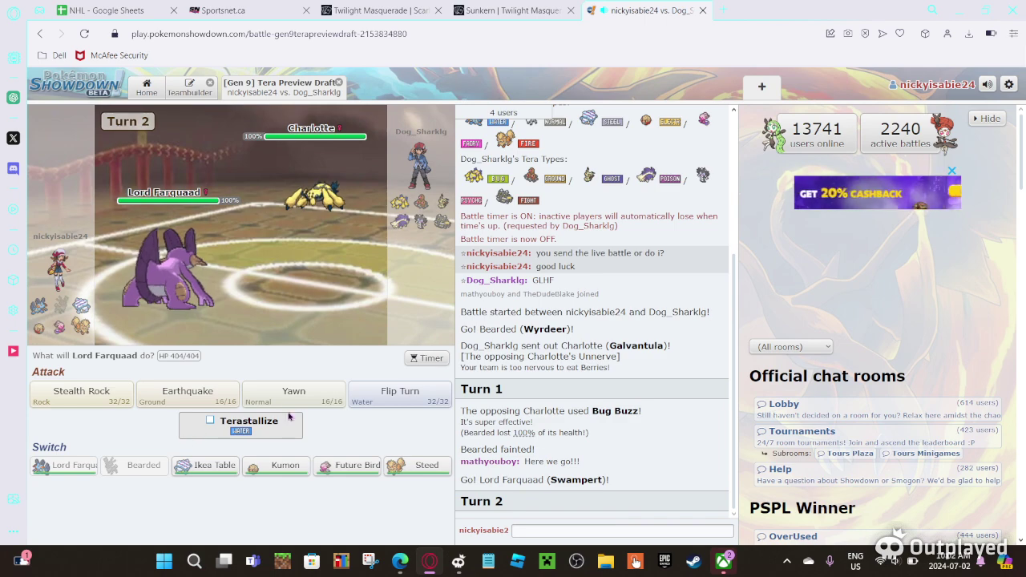
pyautogui.click(81, 393)
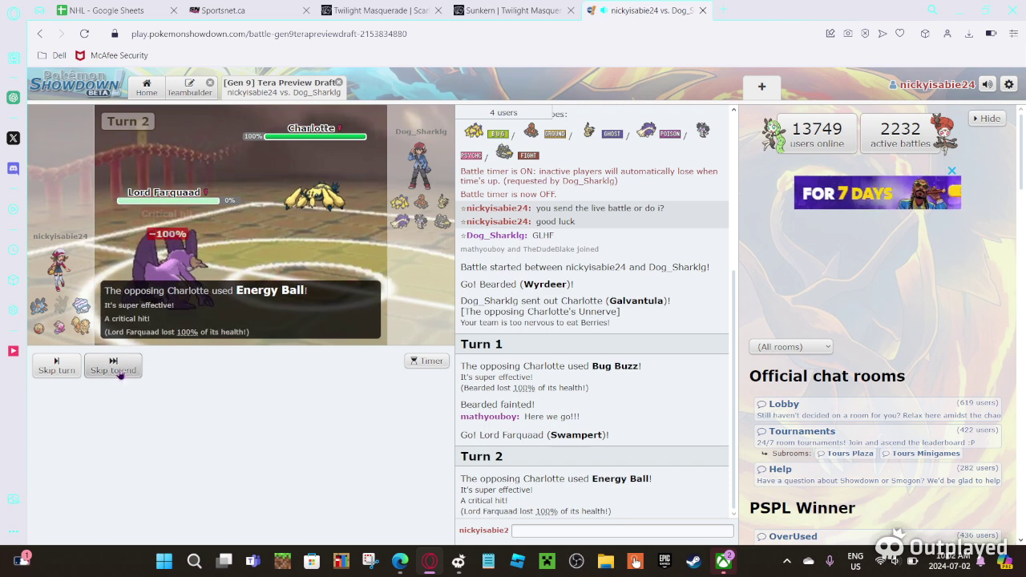
pyautogui.click(542, 530)
pyautogui.write('yo im cooke')
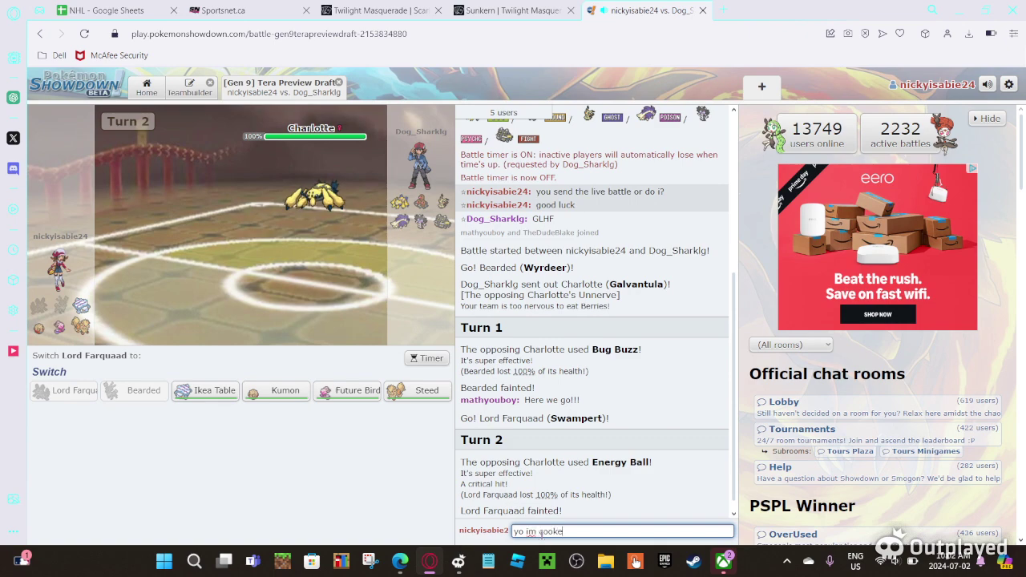
pyautogui.write('d')
pyautogui.press('Return')
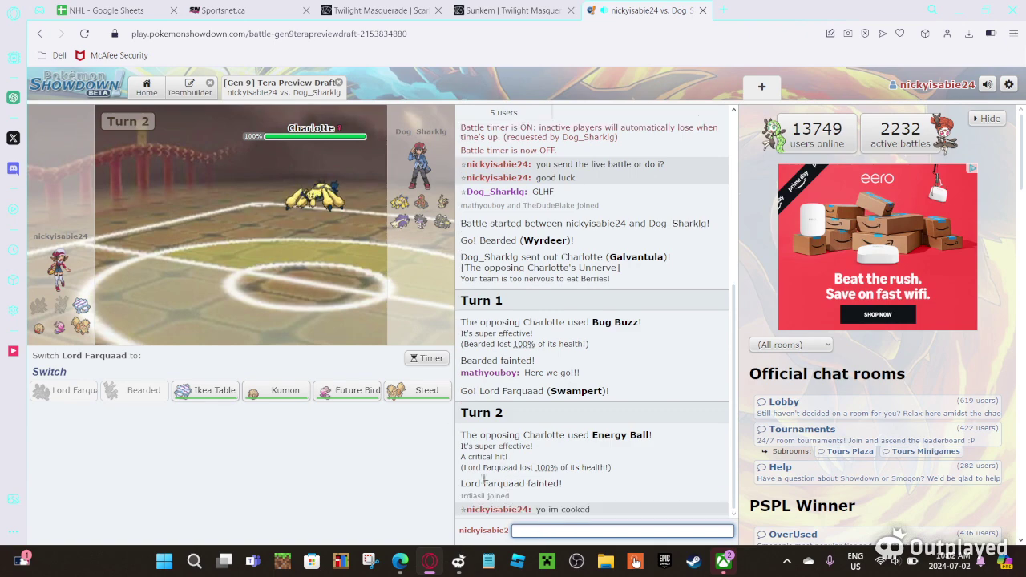
pyautogui.moveTo(315, 196)
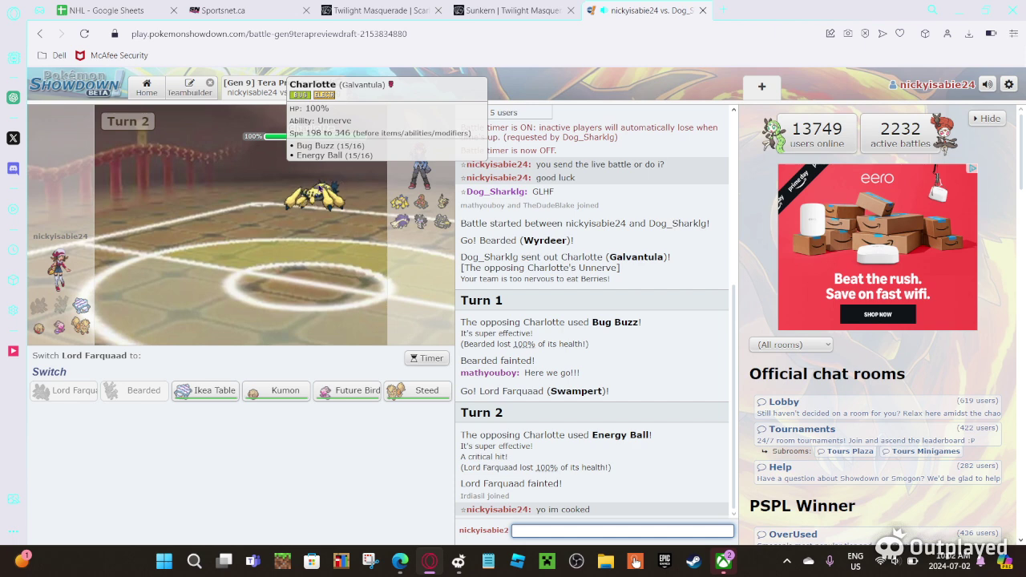
# Send in Steed (Arcanine), attack Charlotte, then switch to Future Bird Killer.
pyautogui.click(413, 391)
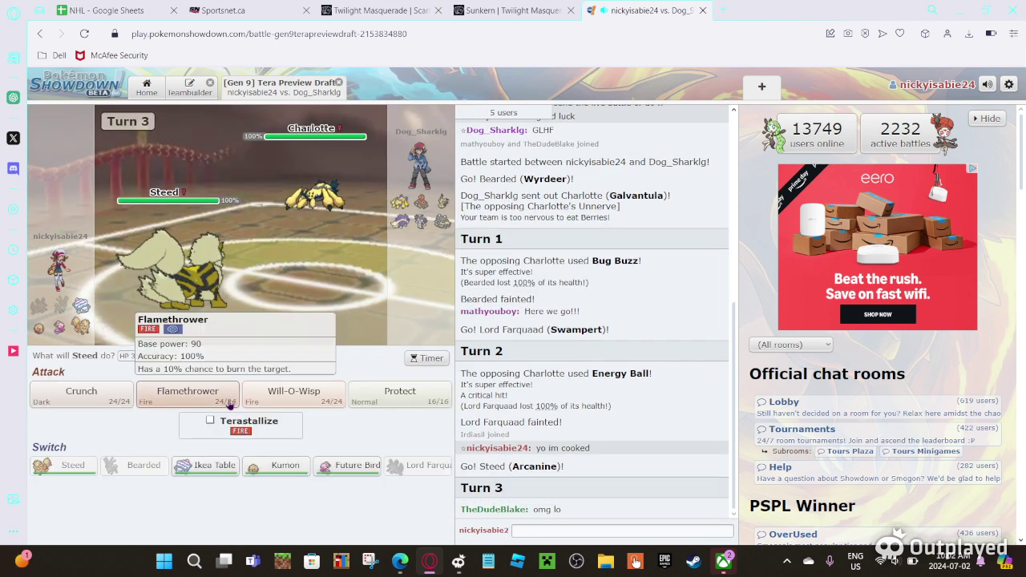
pyautogui.click(87, 396)
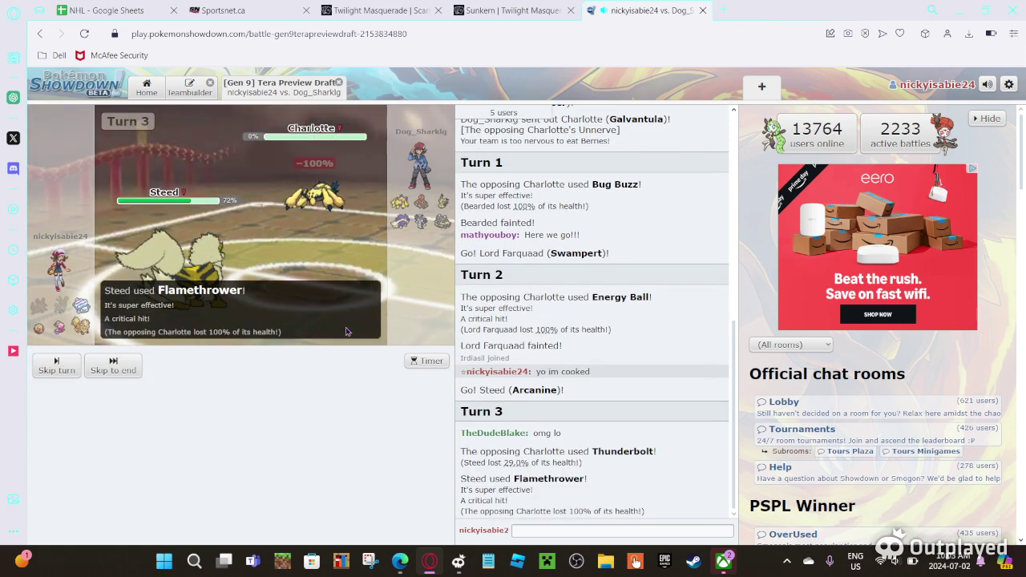
pyautogui.moveTo(347, 465)
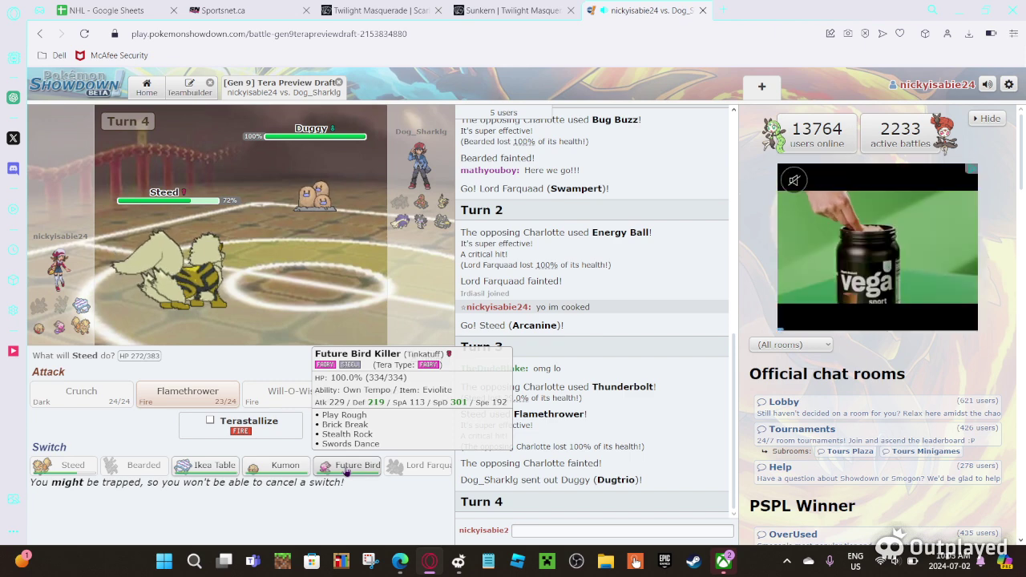
pyautogui.click(346, 470)
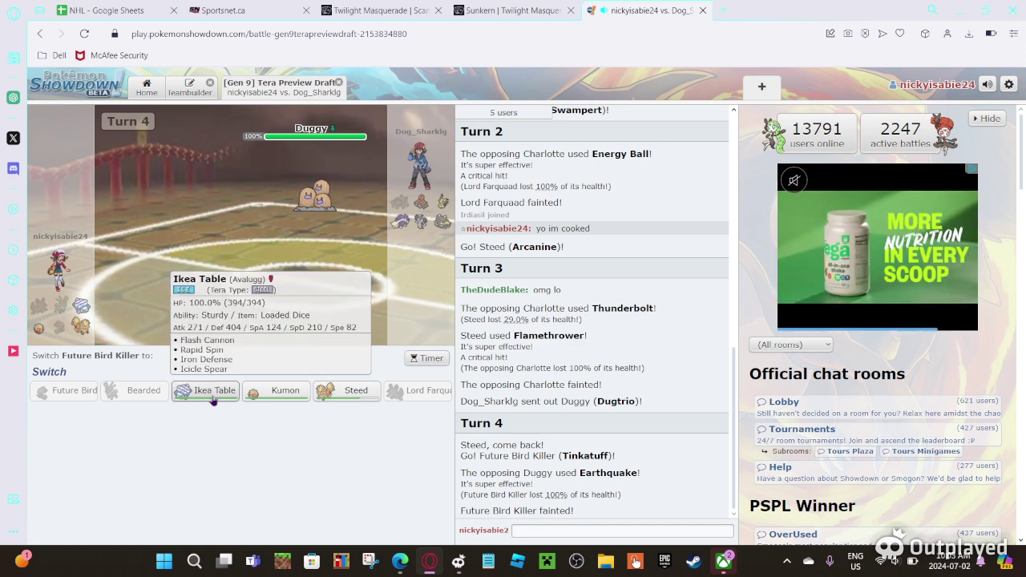
# Bring in Ikea Table, Terastallize it to Steel, and keep hitting with Icicle Spear.
pyautogui.click(206, 390)
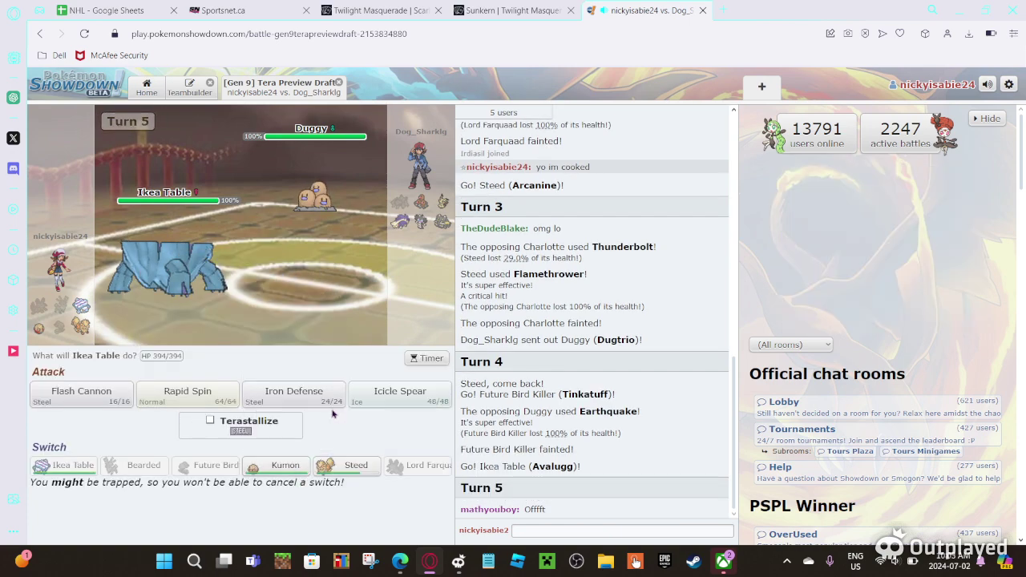
pyautogui.click(399, 395)
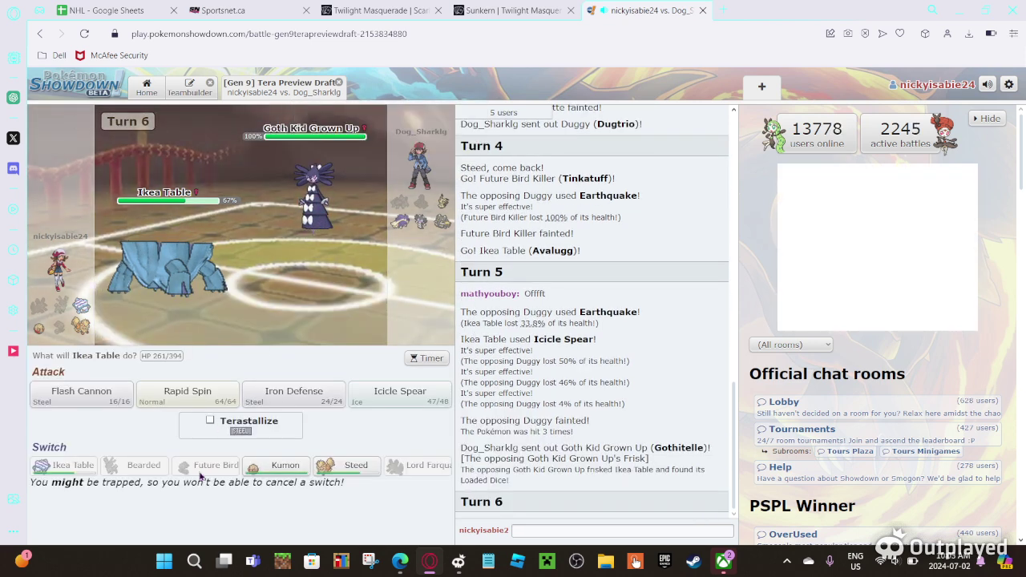
pyautogui.click(245, 432)
pyautogui.click(400, 394)
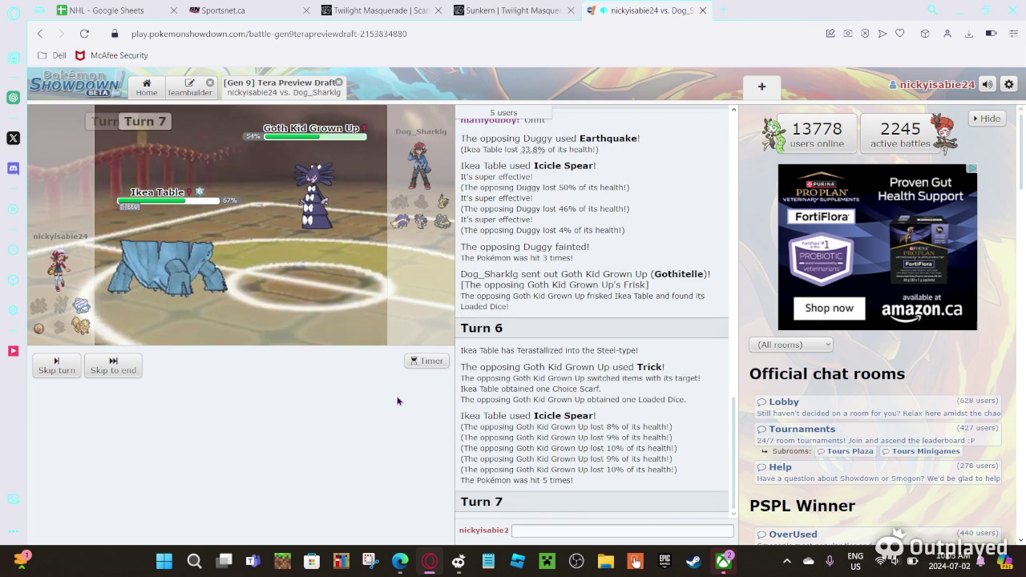
pyautogui.click(398, 396)
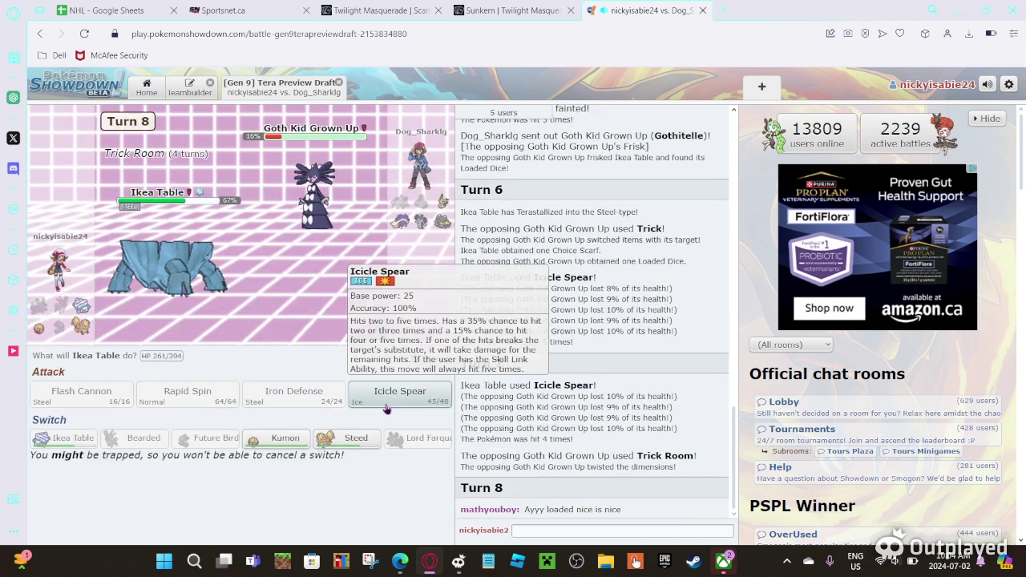
# Keep attacking with Ikea Table through Turn 10, knocking out Goth Kid Grown Up.
pyautogui.click(386, 398)
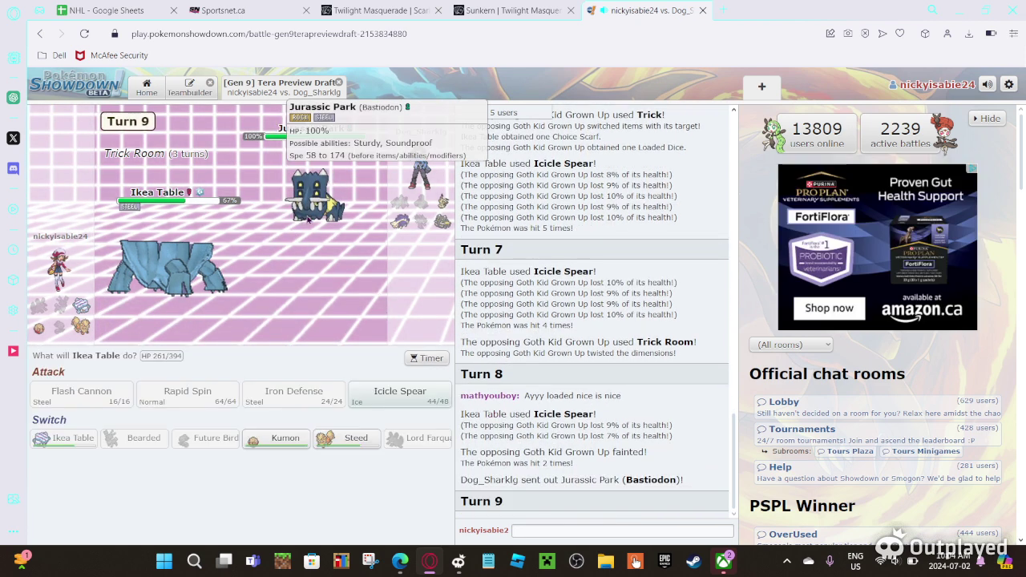
pyautogui.click(400, 396)
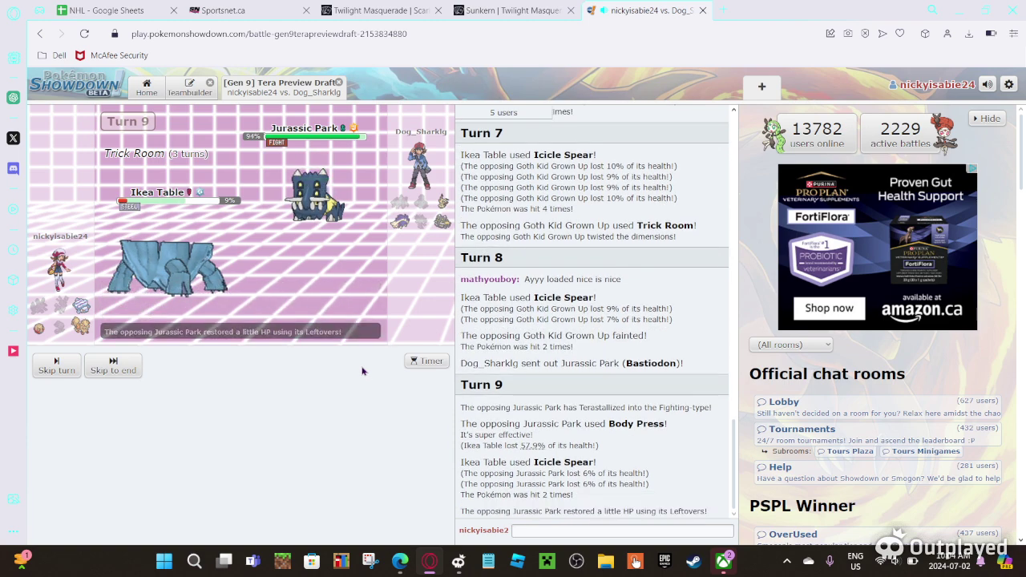
pyautogui.click(374, 402)
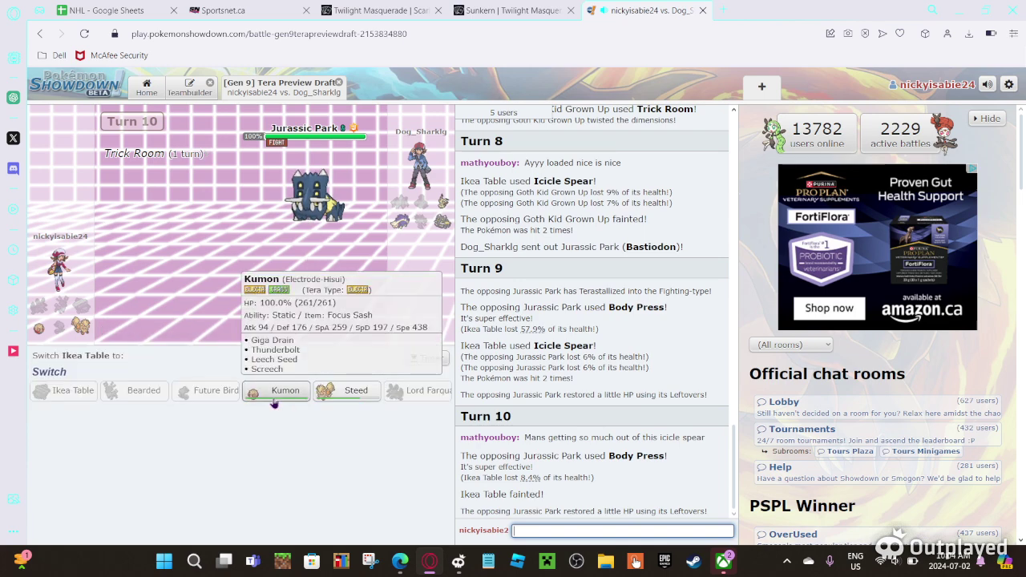
# Send in Kumon and use Leech Seed, Thunderbolt and Giga Drain on Jurassic Park.
pyautogui.click(275, 393)
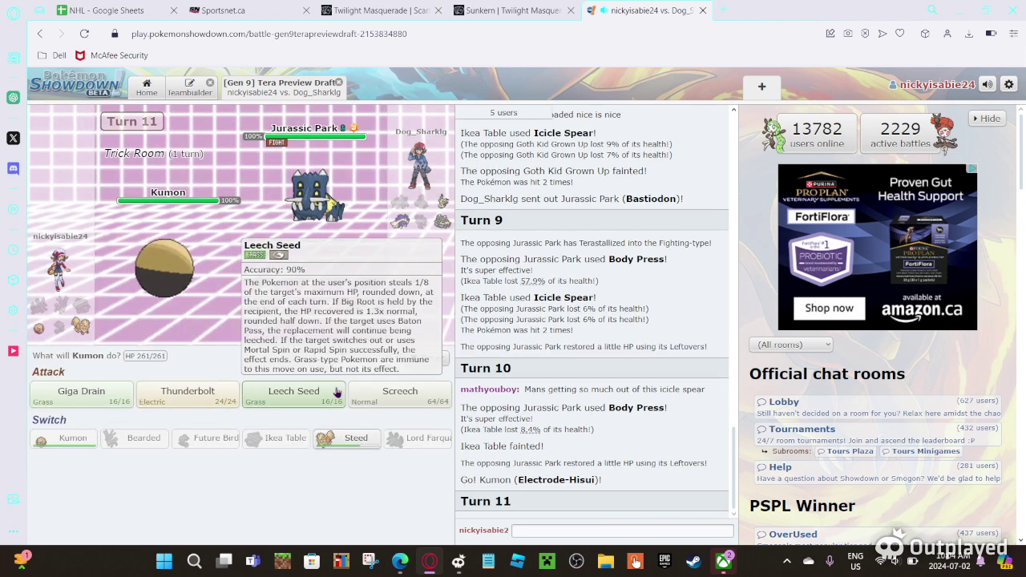
pyautogui.click(337, 393)
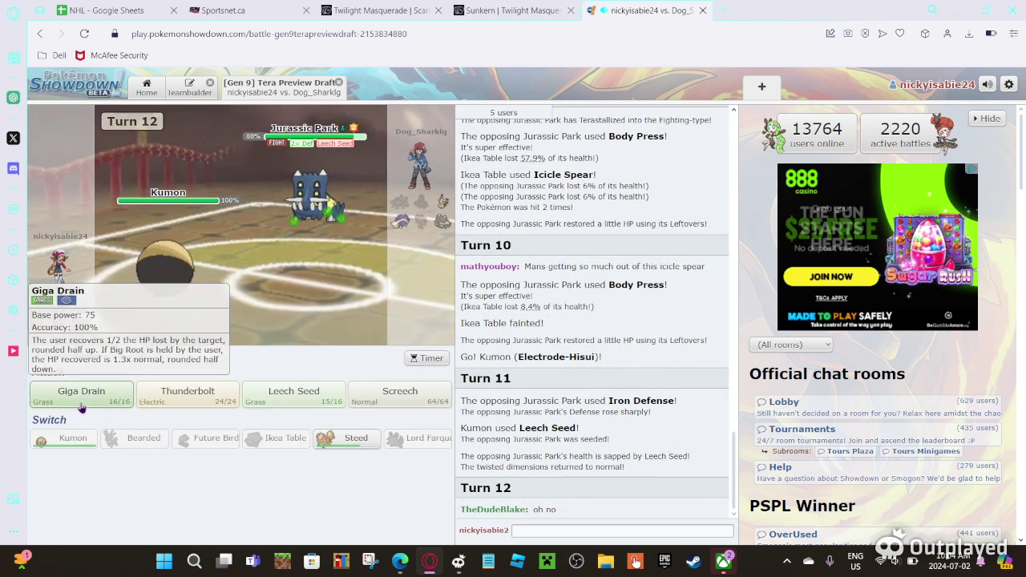
pyautogui.click(168, 401)
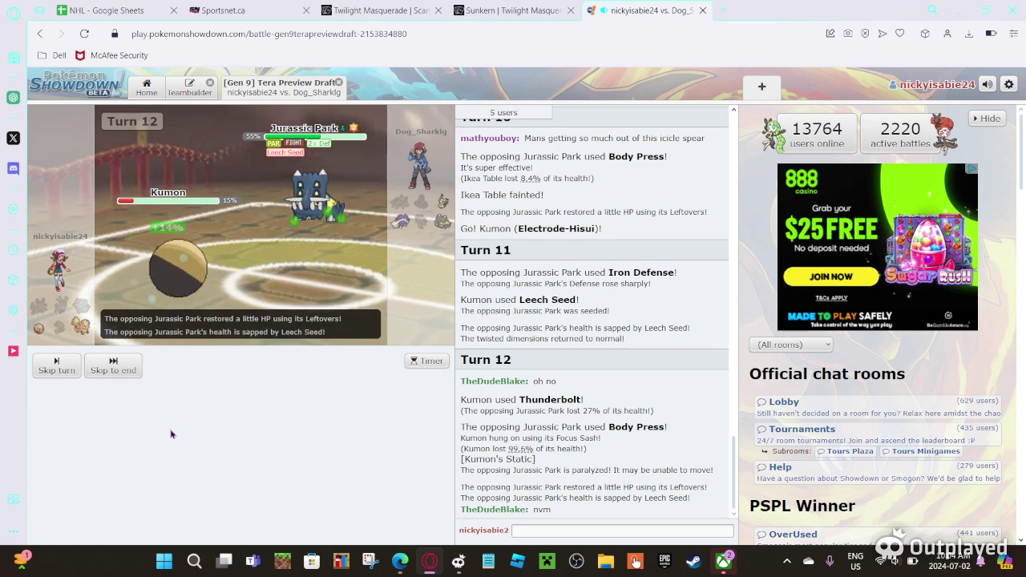
pyautogui.click(88, 396)
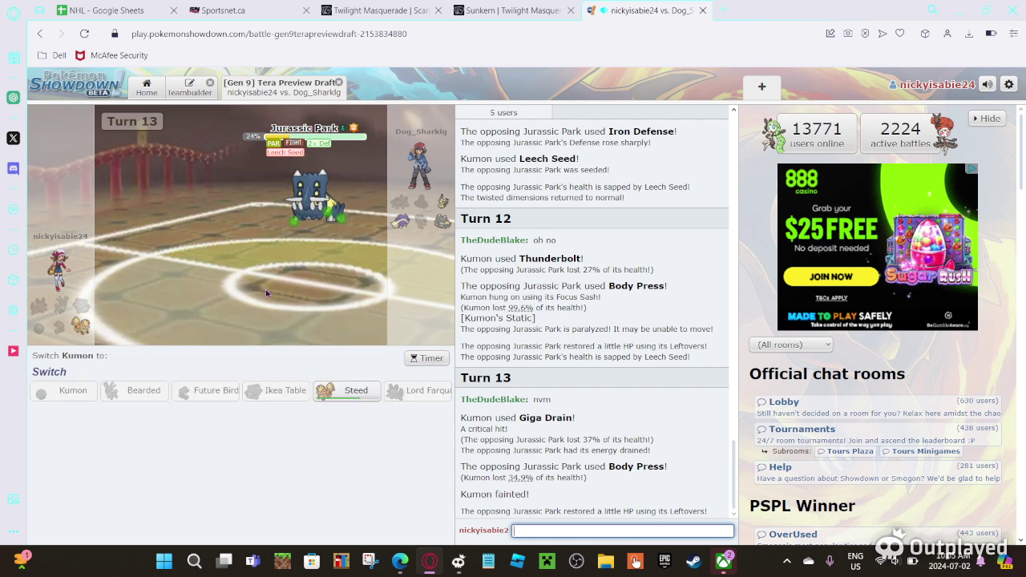
# Send in Steed, use Crunch on turn 14, then Flamethrower TBK through turn 17.
pyautogui.click(339, 393)
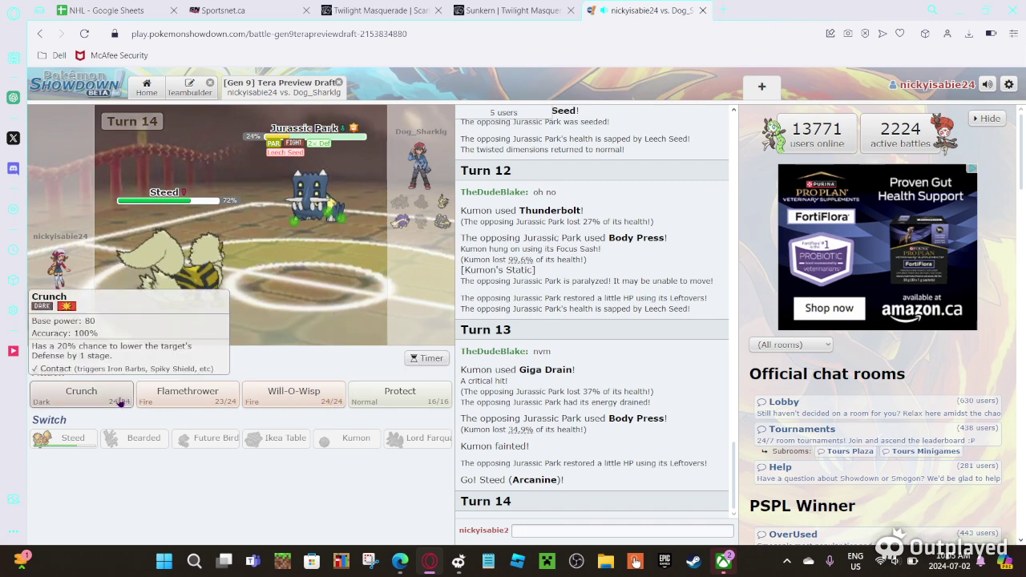
pyautogui.click(81, 393)
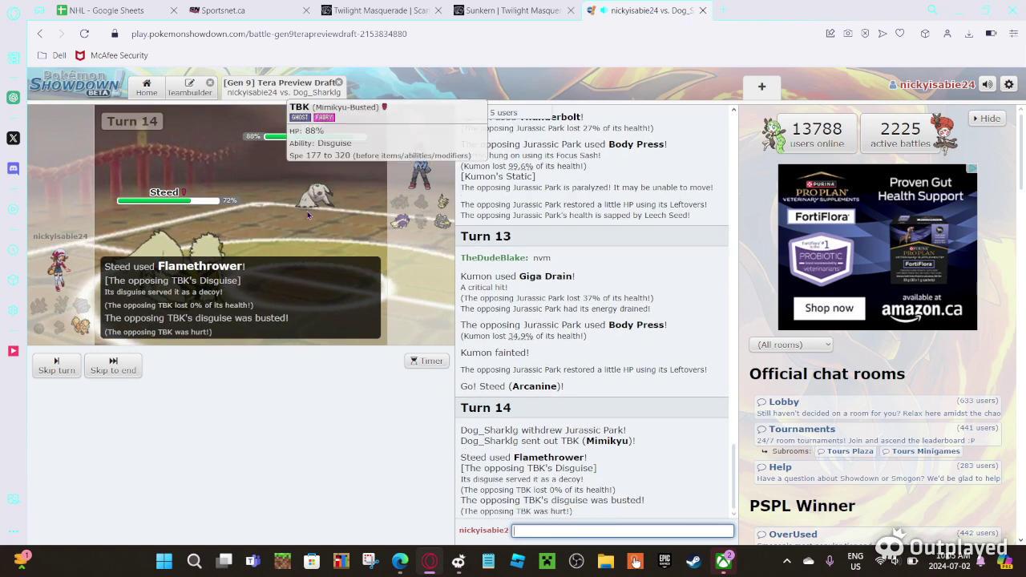
pyautogui.click(184, 394)
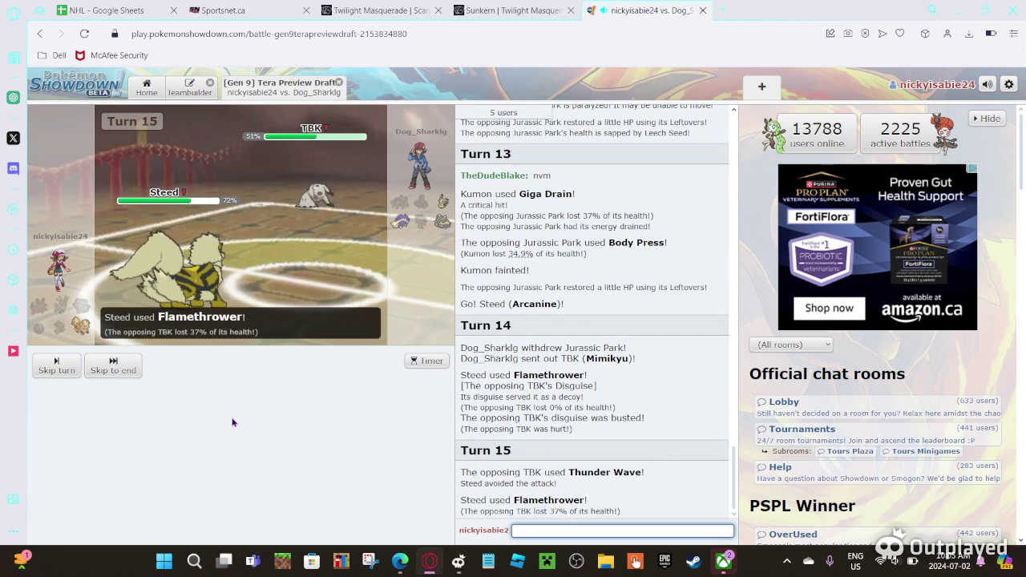
pyautogui.click(208, 404)
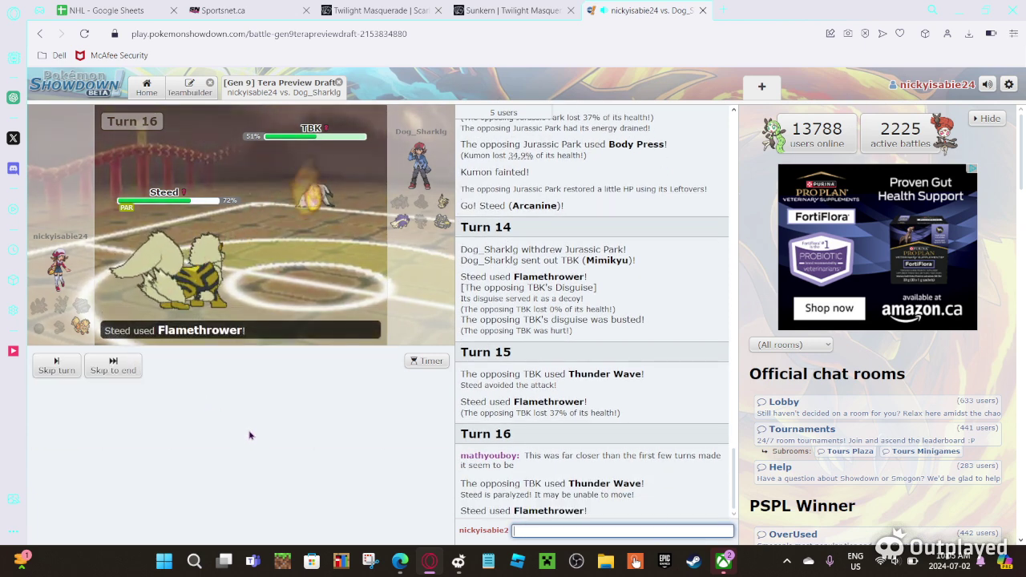
pyautogui.click(214, 396)
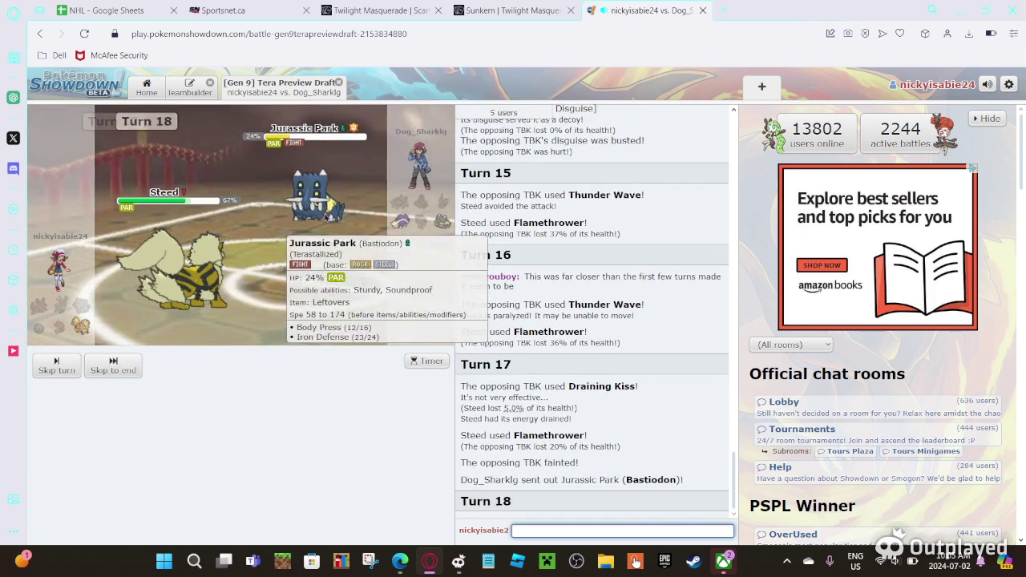
# Flamethrower Jurassic Park and Uh Oh Stinky through turn 21, then begin a chat message.
pyautogui.click(171, 392)
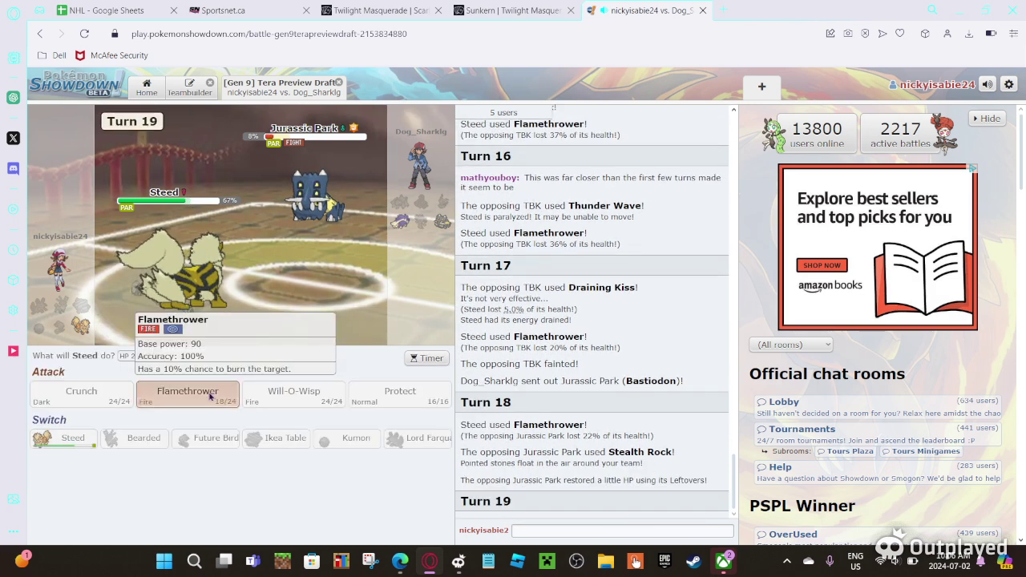
pyautogui.click(210, 395)
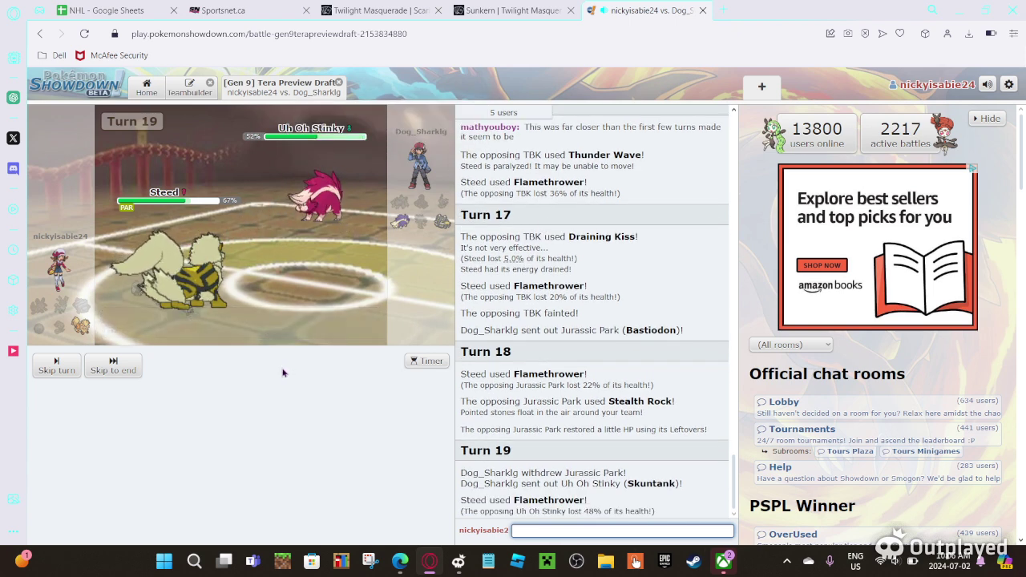
pyautogui.click(188, 389)
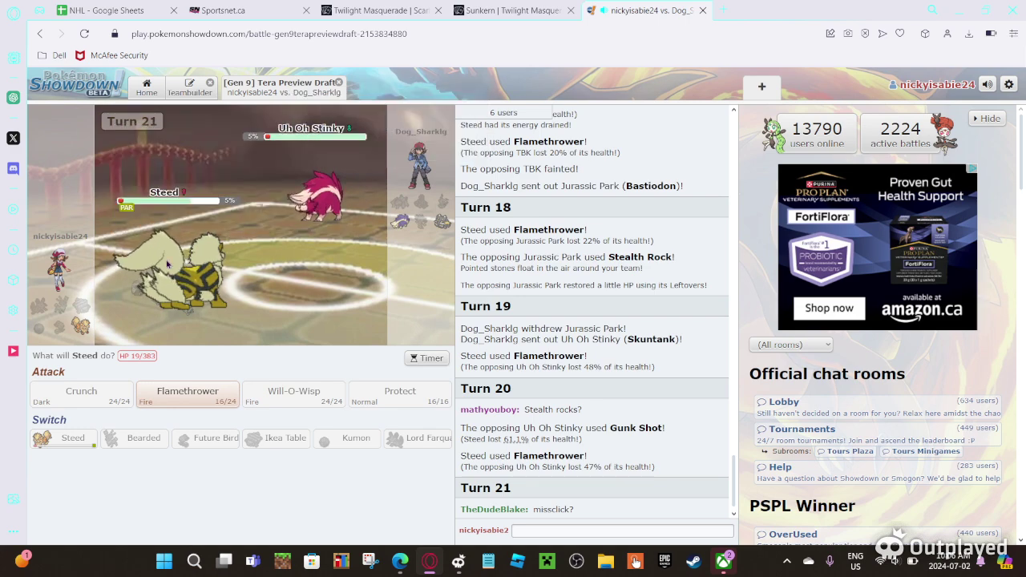
pyautogui.click(176, 393)
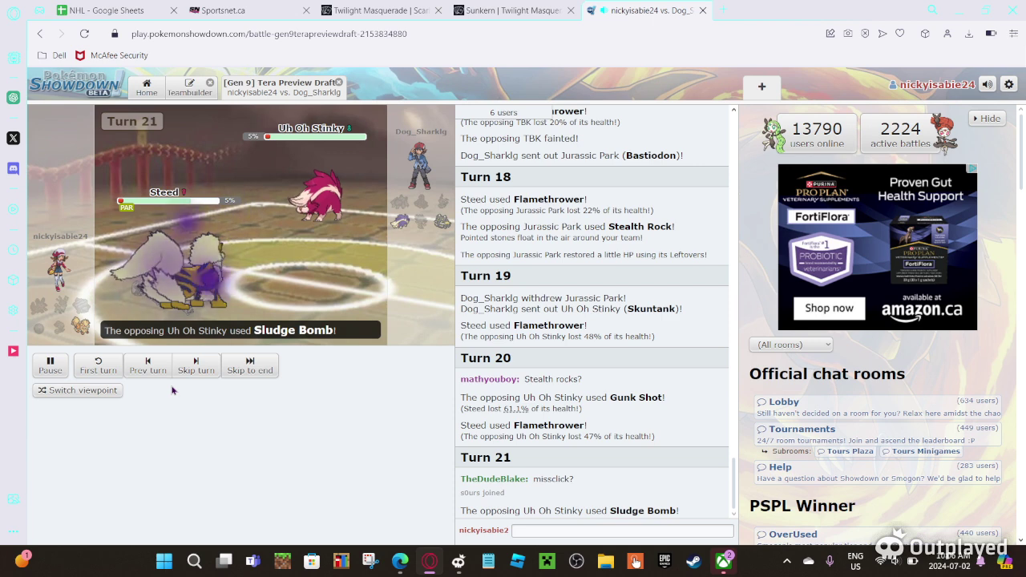
pyautogui.click(564, 530)
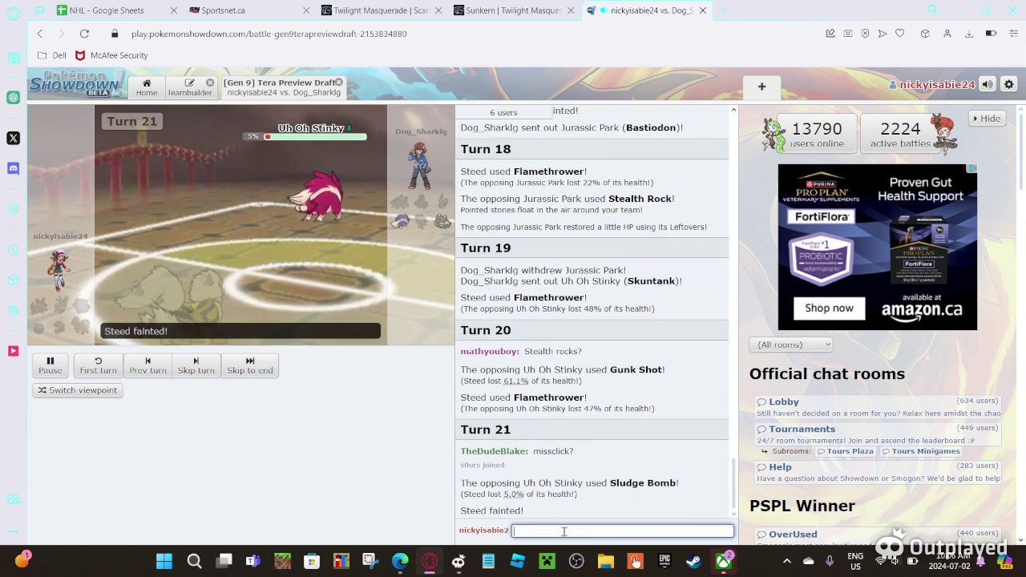
pyautogui.write('tgg')
# Send 'tgg', 'gg', the Galvantula comment and 'welll this aint looking good for me' in chat.
pyautogui.press('Return')
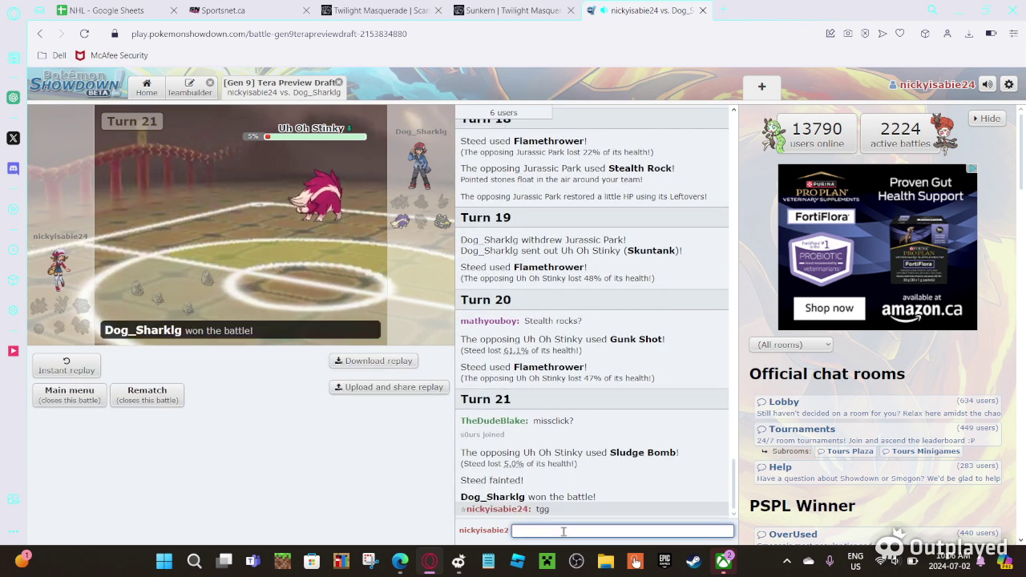
pyautogui.write('gg')
pyautogui.press('Return')
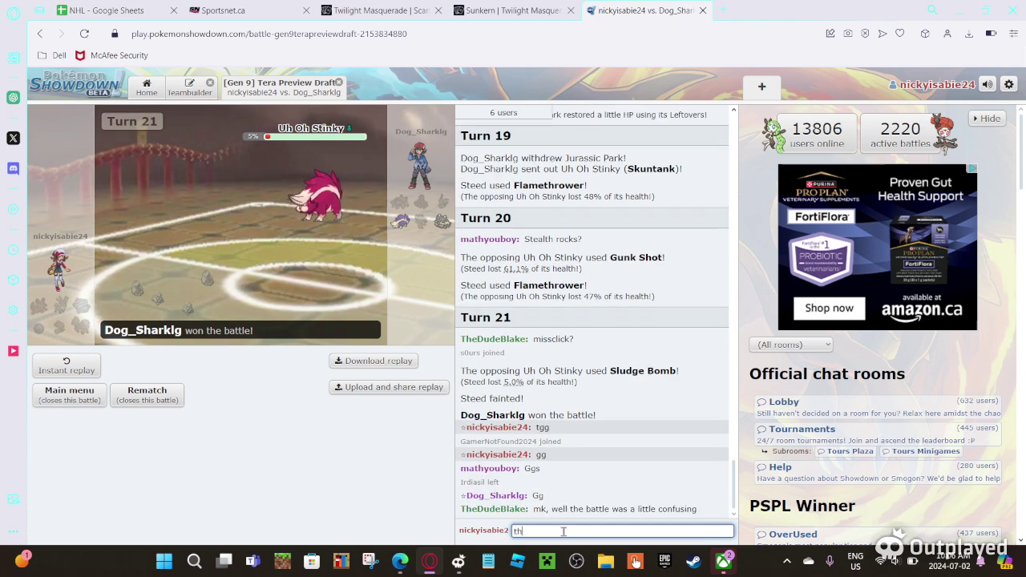
pyautogui.write('that galvantula sc')
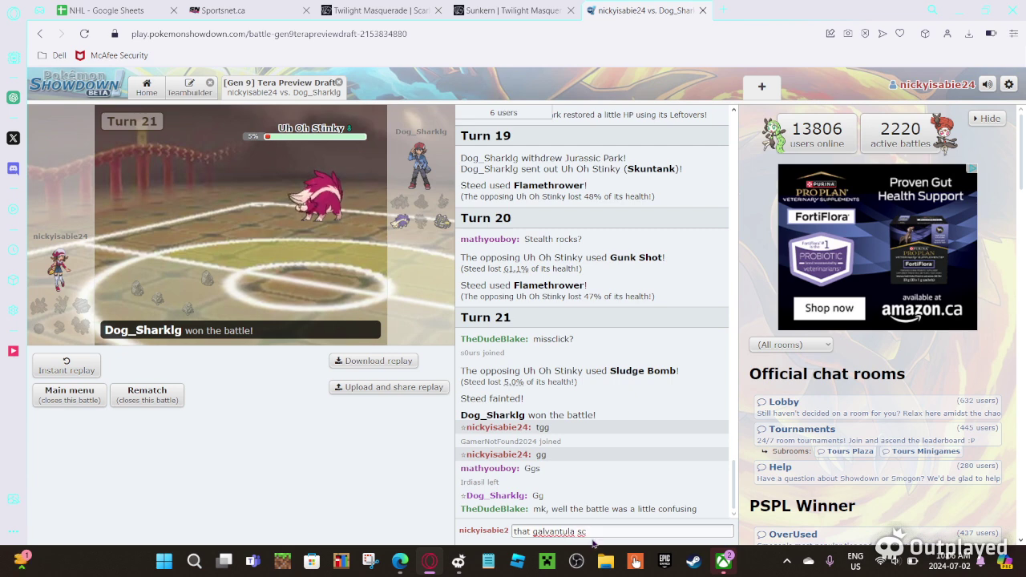
pyautogui.click(593, 532)
pyautogui.press('BackSpace')
pyautogui.press('BackSpace')
pyautogui.write('d')
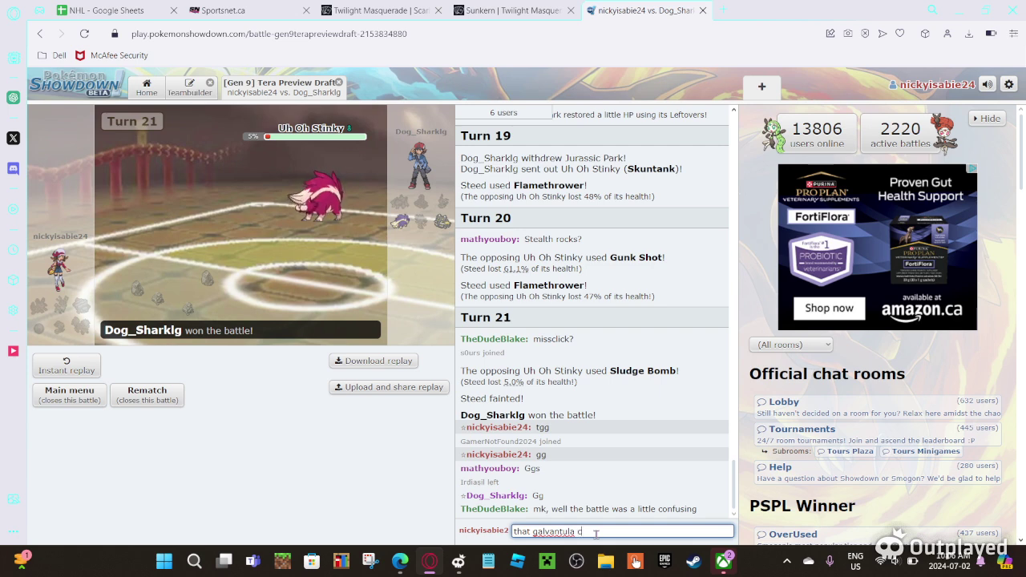
pyautogui.write('scre')
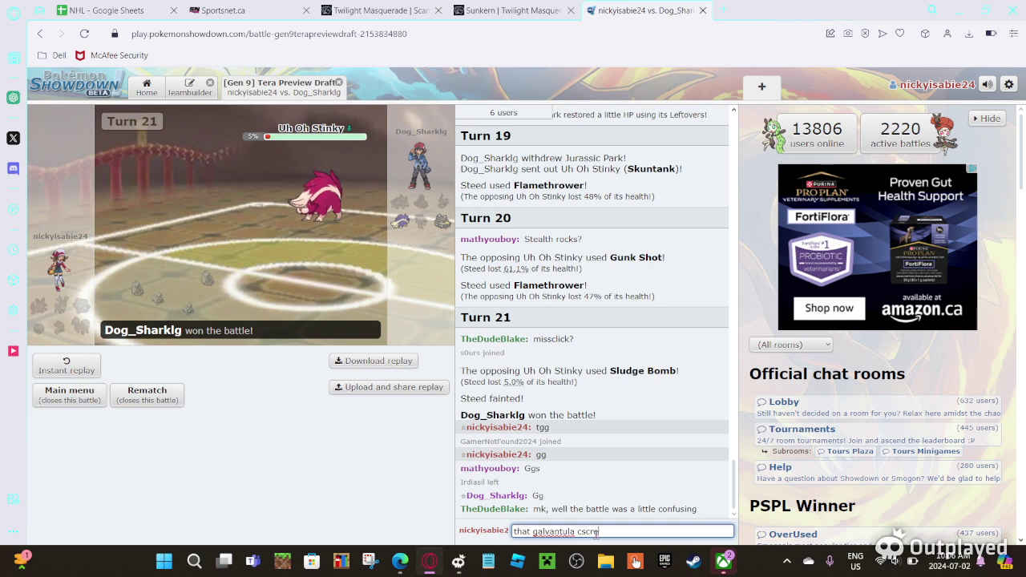
pyautogui.write('wed me')
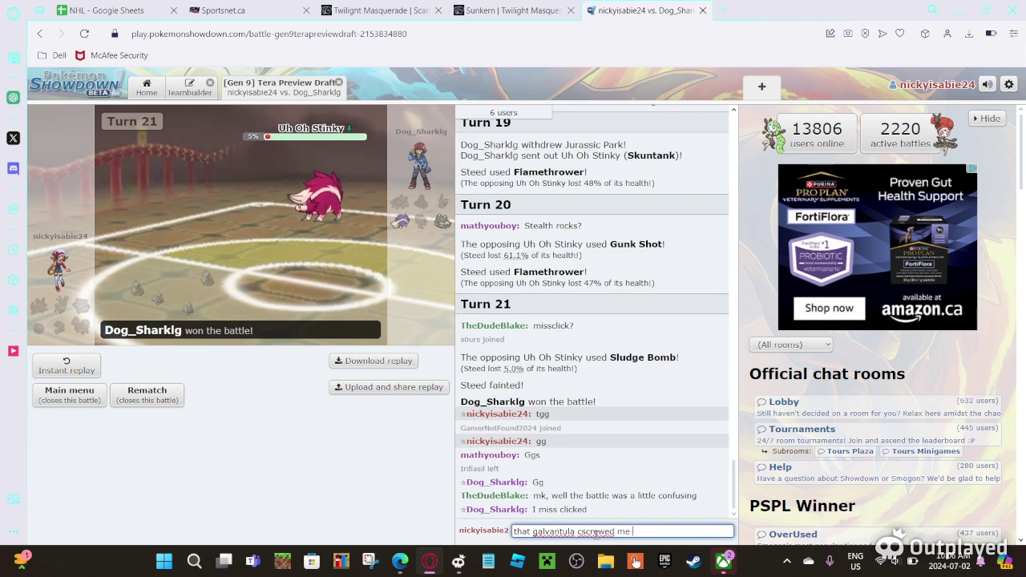
pyautogui.write('p')
pyautogui.press('Return')
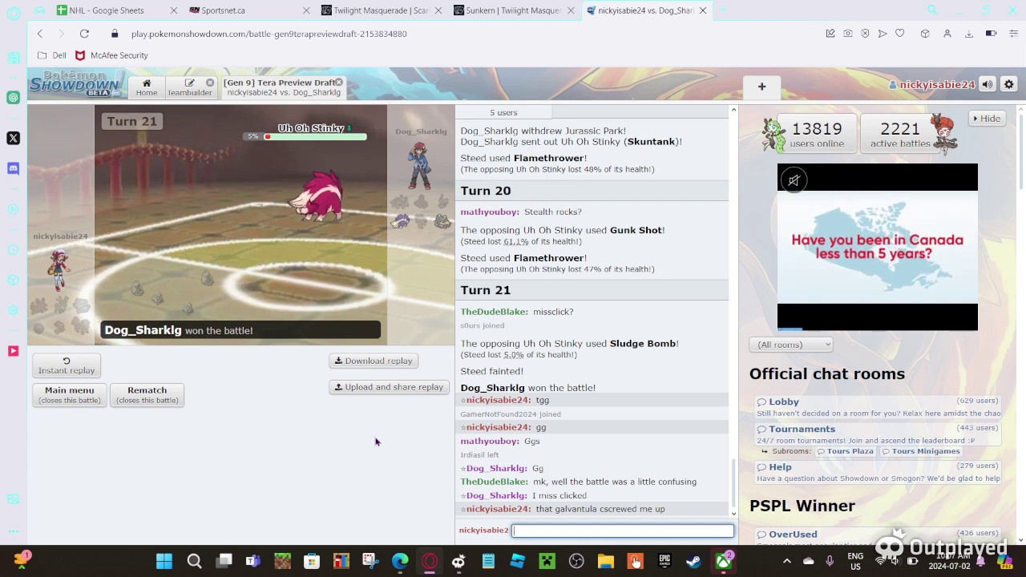
pyautogui.write('welll this aint ')
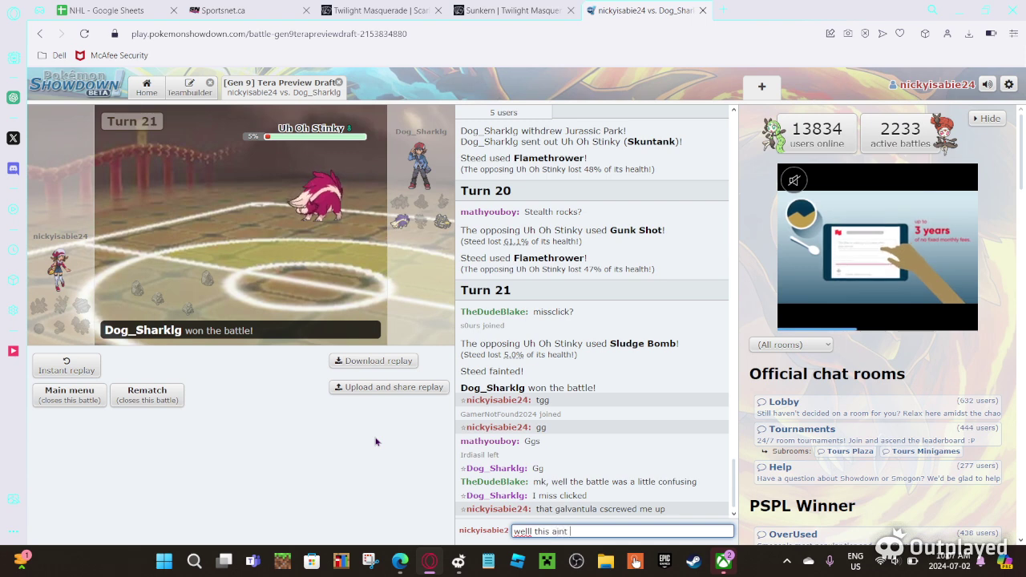
pyautogui.write('looking good for me')
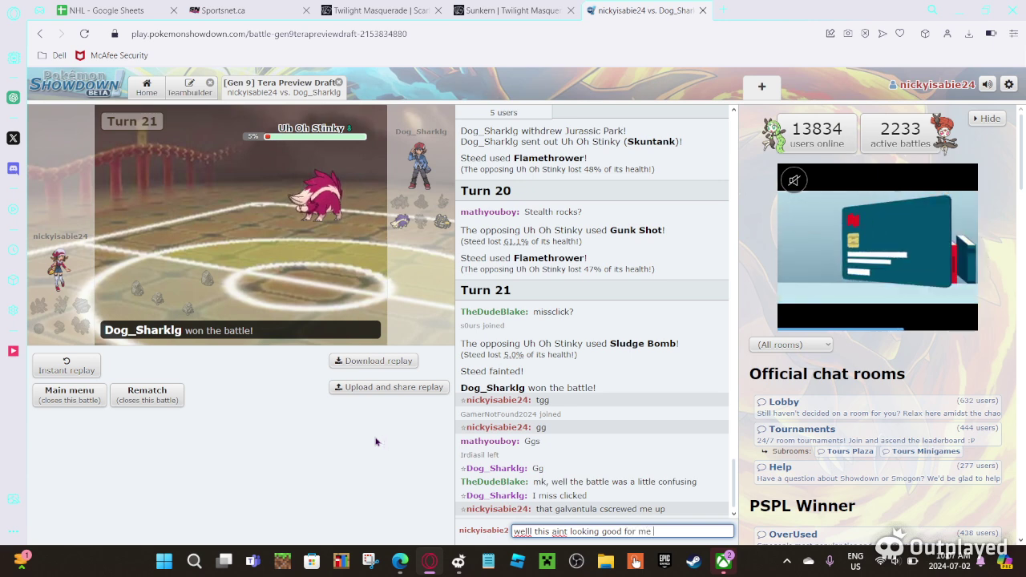
pyautogui.press('Return')
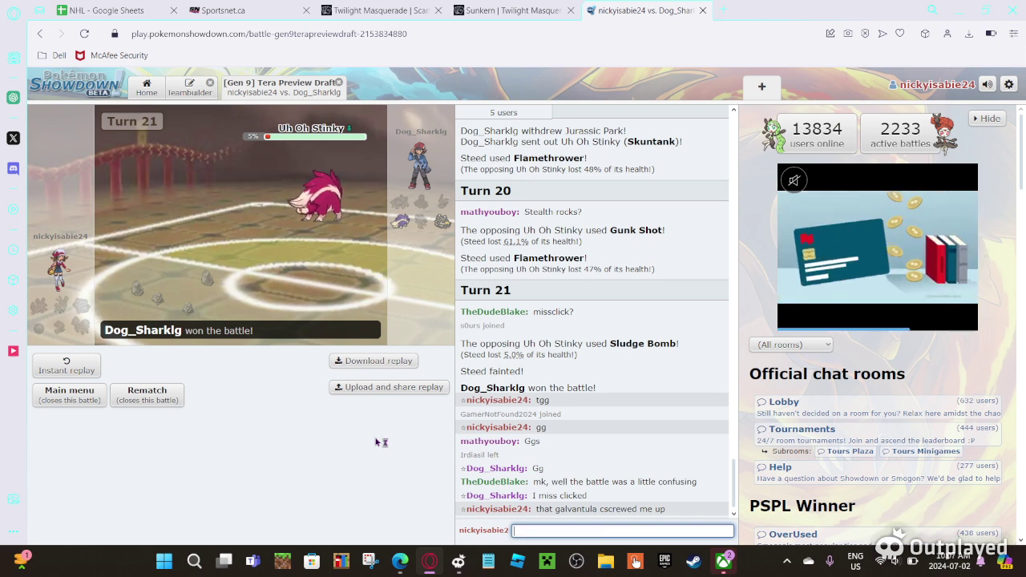
pyautogui.write('0-2')
# Reply in chat with '0-2', 'good job' and 'you se nd replay?'.
pyautogui.press('Return')
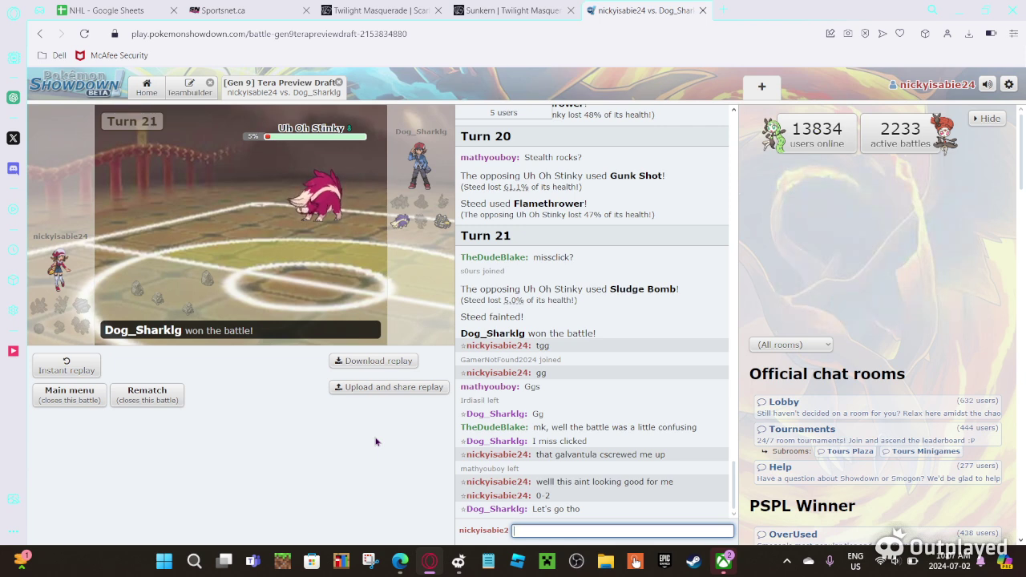
pyautogui.write('good job')
pyautogui.press('Return')
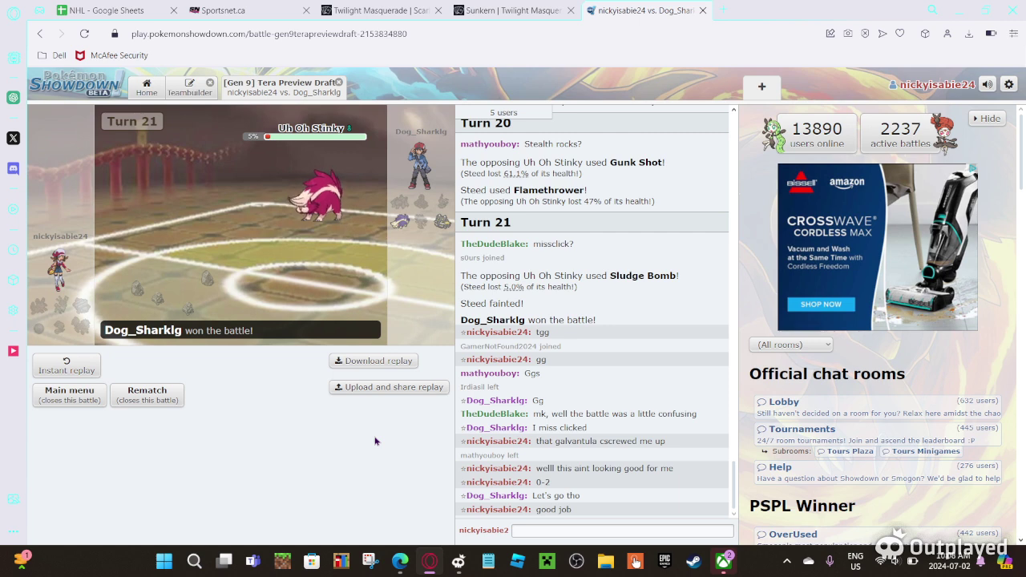
pyautogui.click(541, 529)
pyautogui.write('you s')
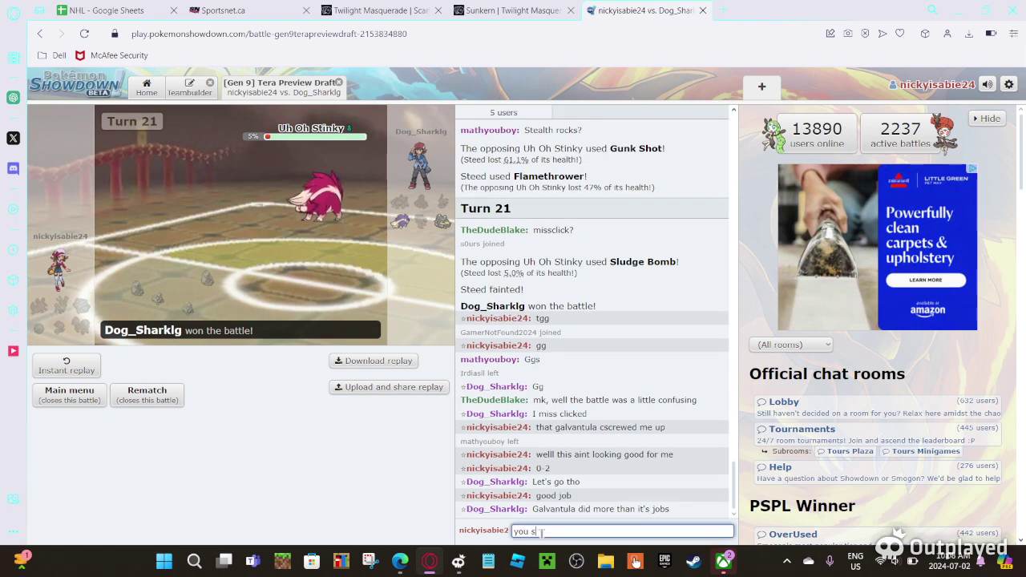
pyautogui.write('e nd')
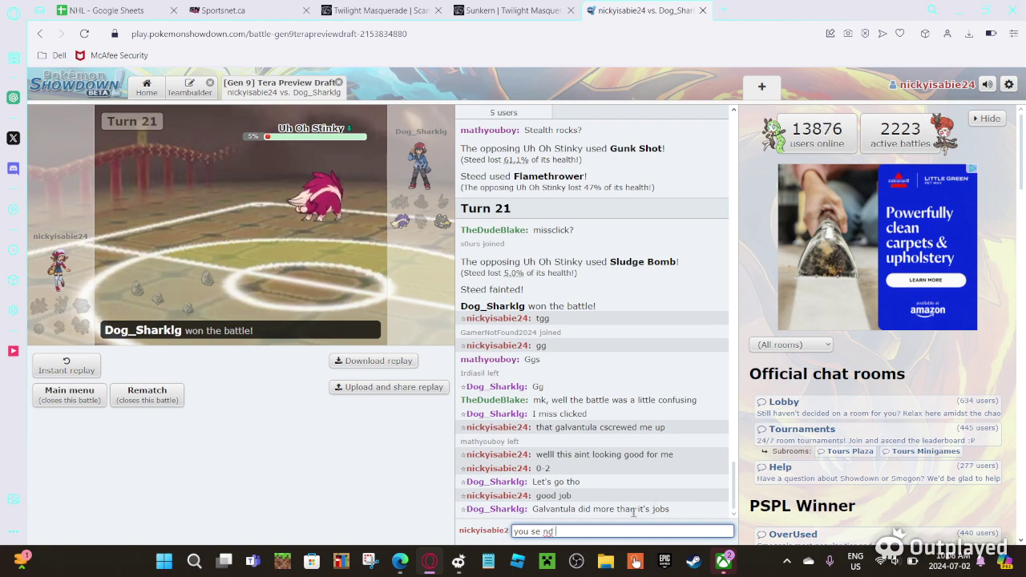
pyautogui.write(' replay?')
pyautogui.press('Return')
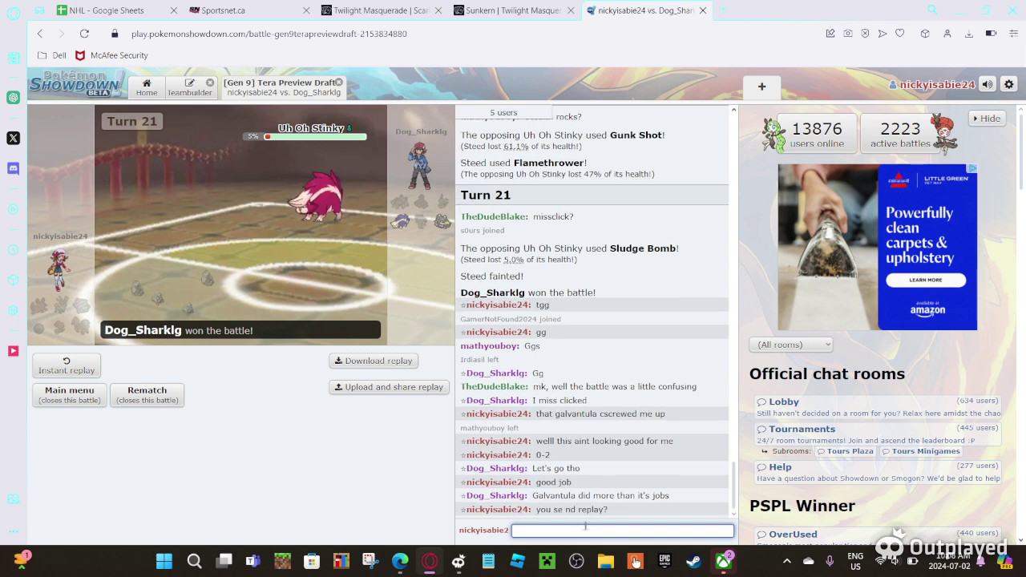
pyautogui.write('yeah fr')
pyautogui.press('Return')
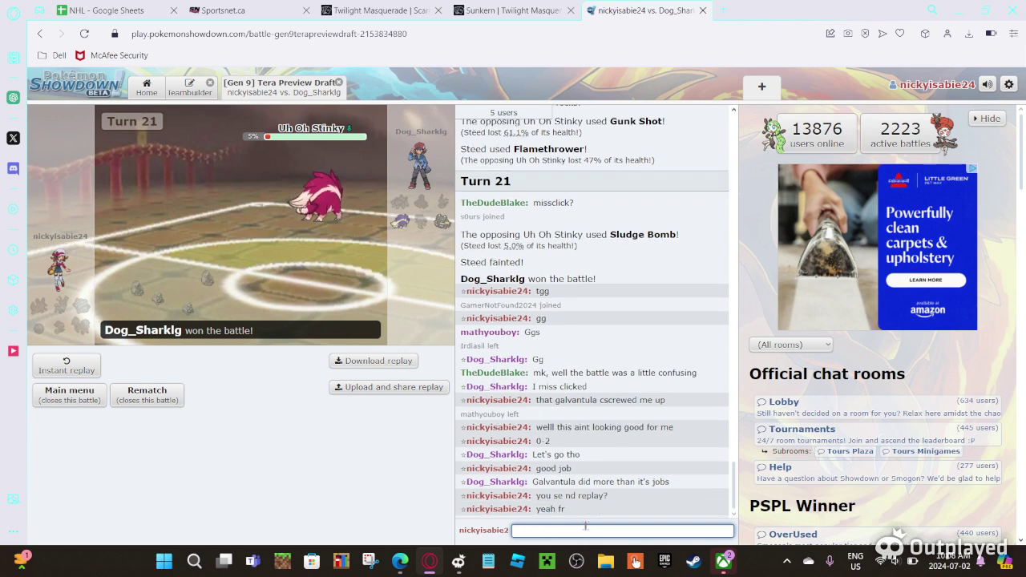